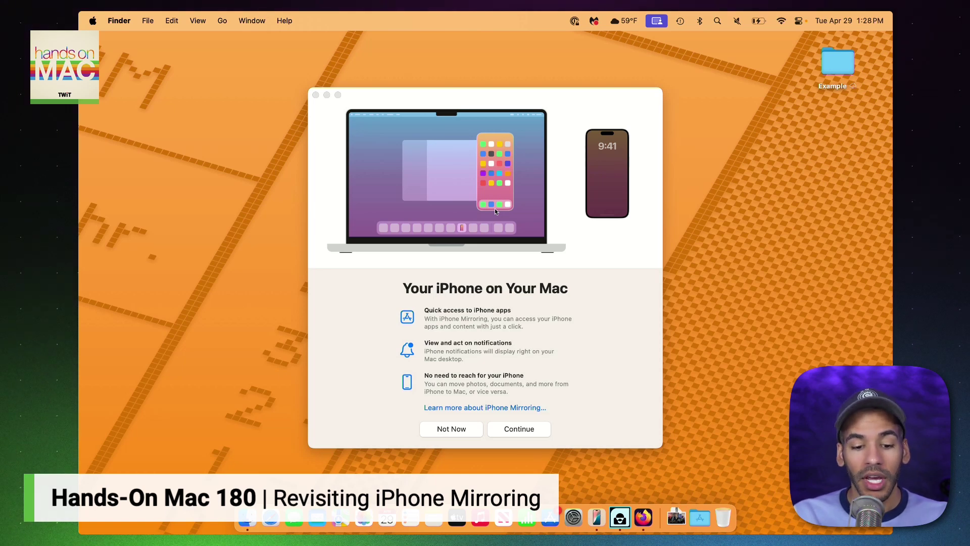
# - Go through the iPhone Mirroring introduction, allow notifications from the iPhone on the Mac, and finish the setup
pyautogui.click(518, 429)
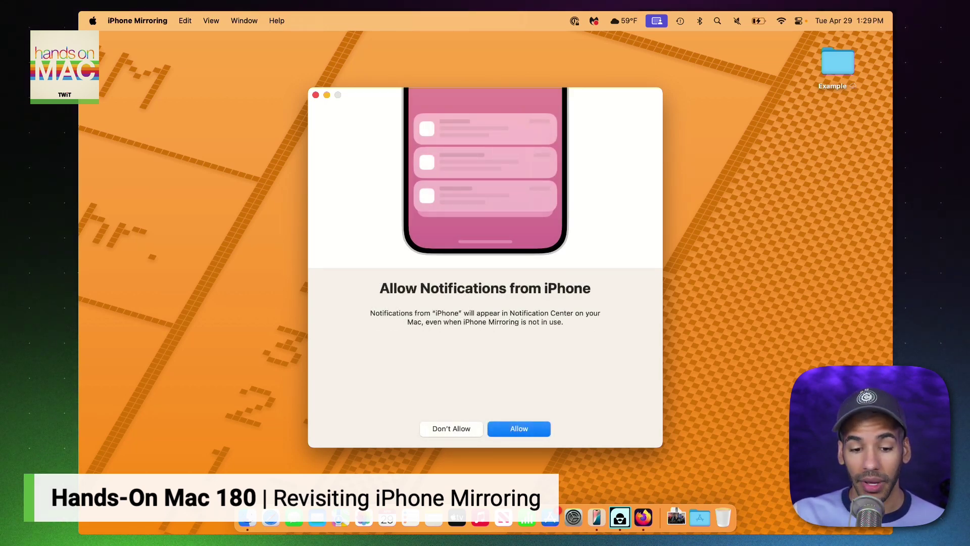
pyautogui.press('Return')
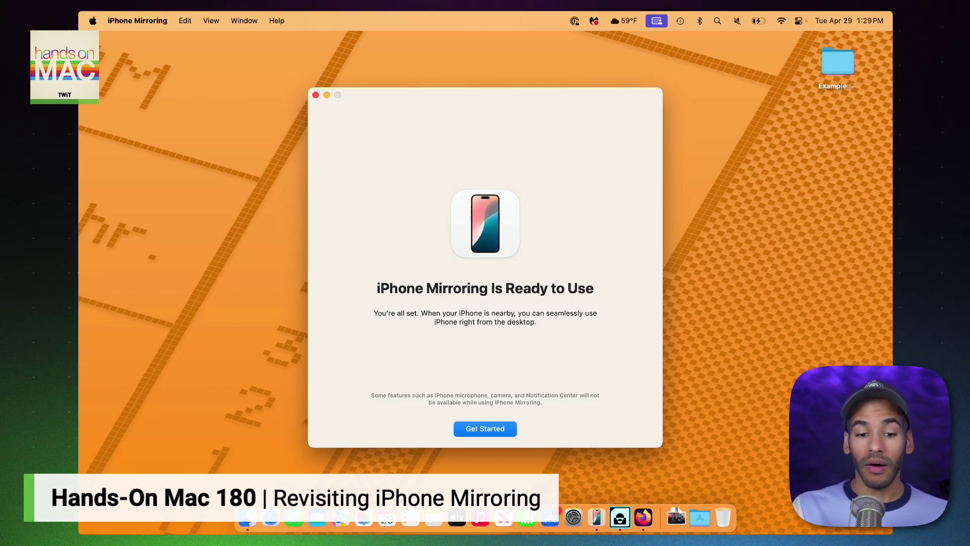
pyautogui.press('Return')
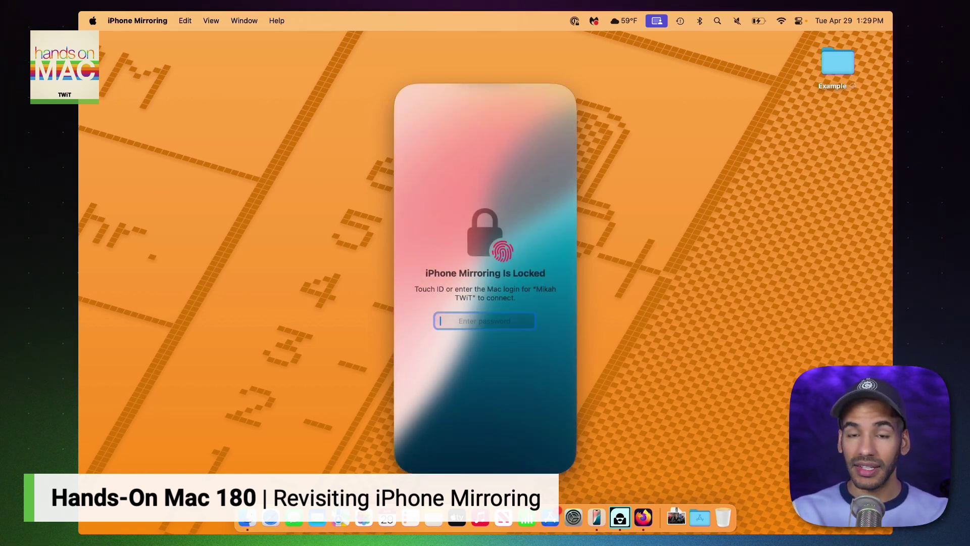
# - Unlock iPhone Mirroring by entering the Mac login password
pyautogui.write('••••••••••')
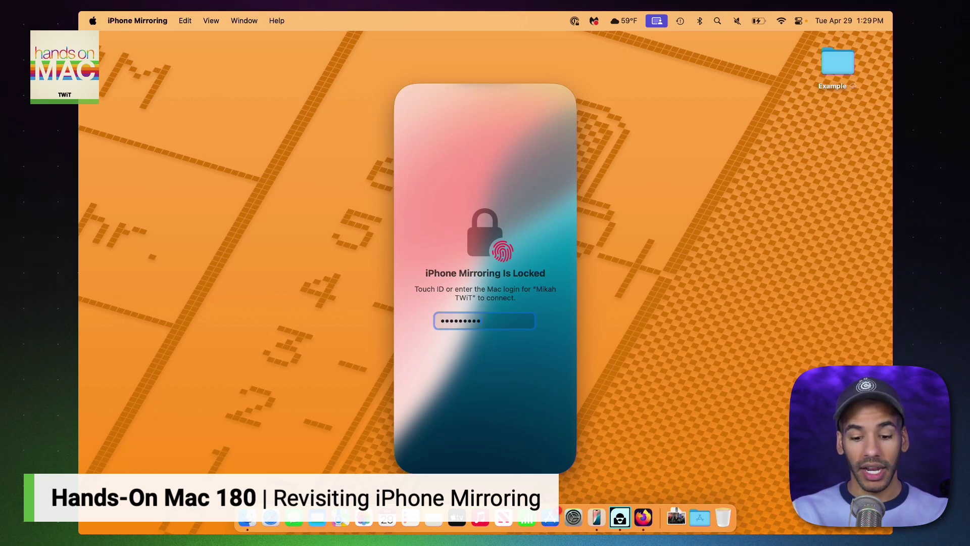
pyautogui.write('••')
pyautogui.press('Return')
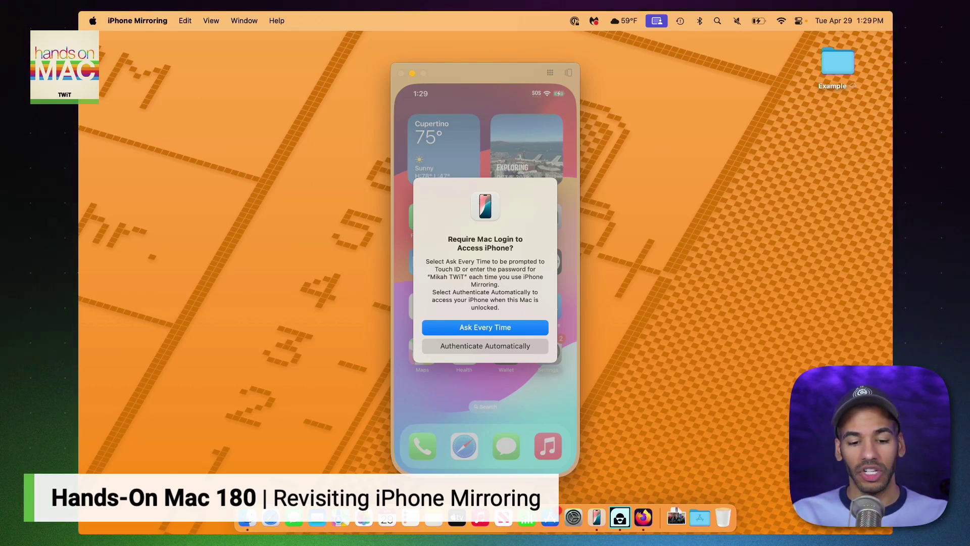
# - Choose to authenticate automatically for iPhone access and authorize it with the Mac user password
pyautogui.click(485, 346)
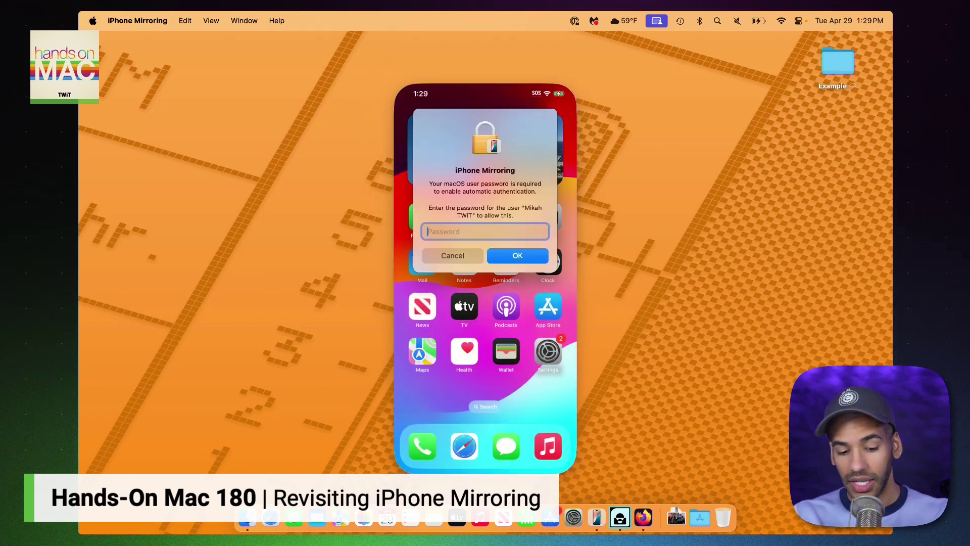
pyautogui.write('•••••••••••••')
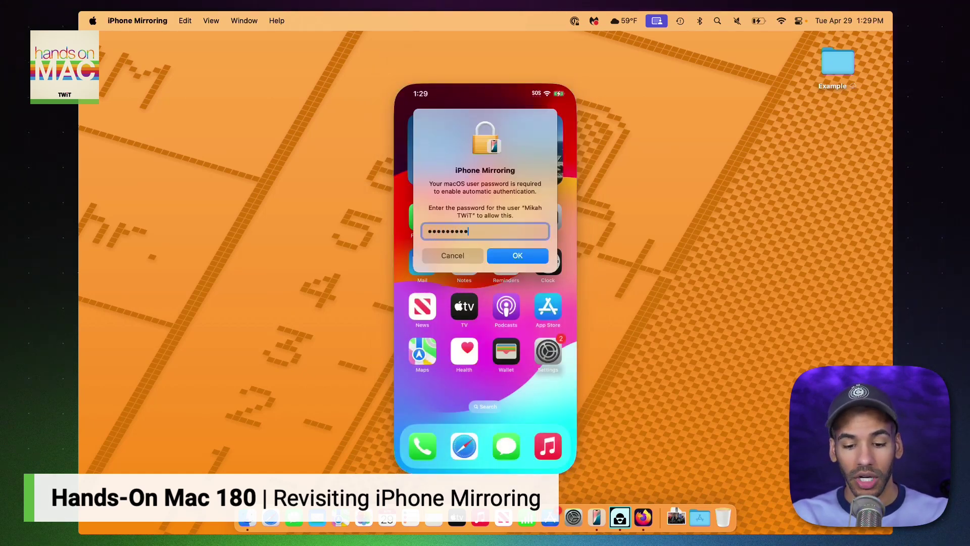
pyautogui.press('Return')
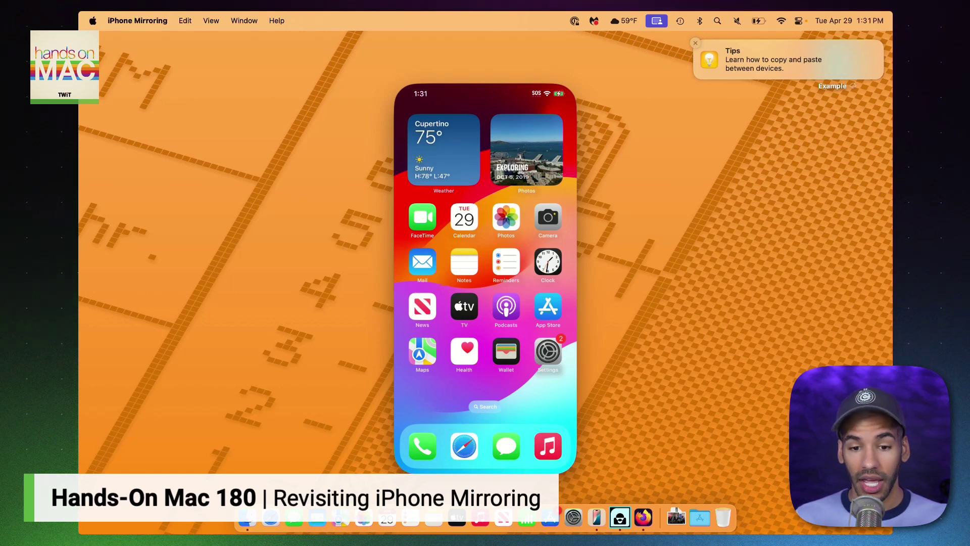
# - Dismiss the Tips notification, then open Photos on the mirrored iPhone, passing its What's New screen and allowing its notifications
pyautogui.click(695, 43)
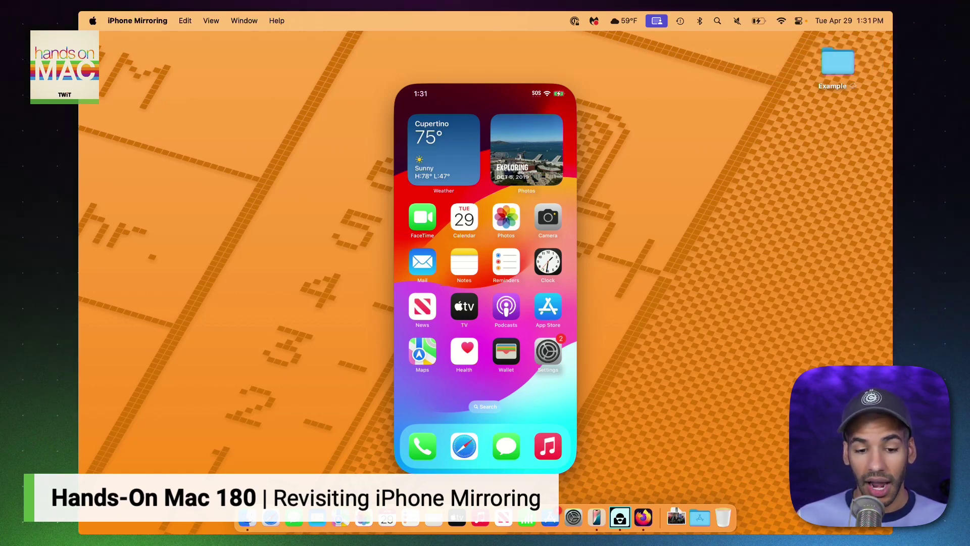
pyautogui.click(506, 217)
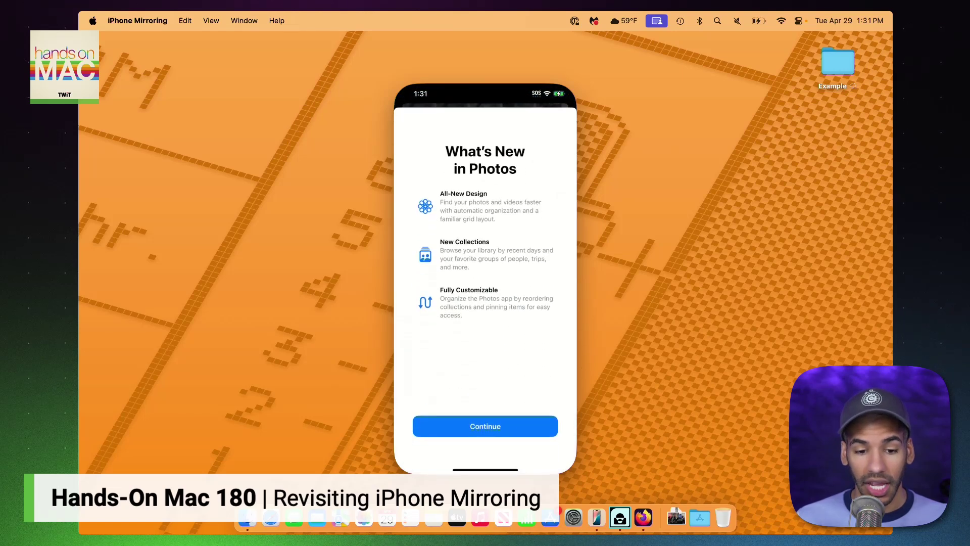
pyautogui.click(485, 426)
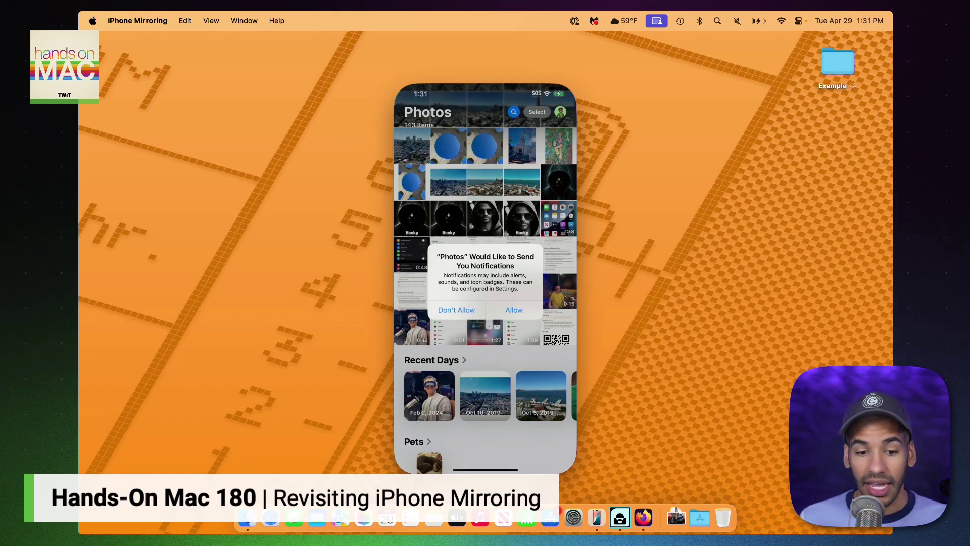
pyautogui.click(513, 309)
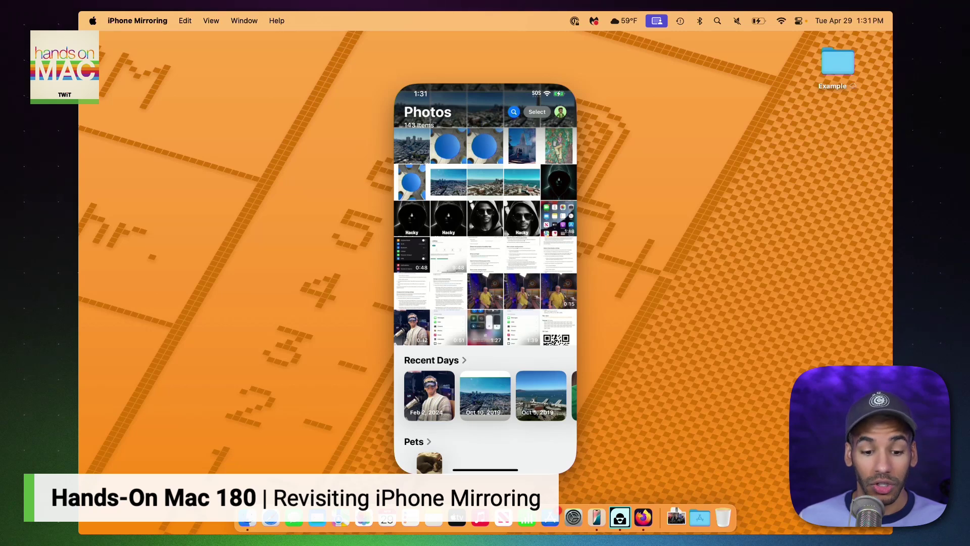
# - Return to the iPhone's Home Screen, then show the App Switcher and close it again
pyautogui.press('super+1')
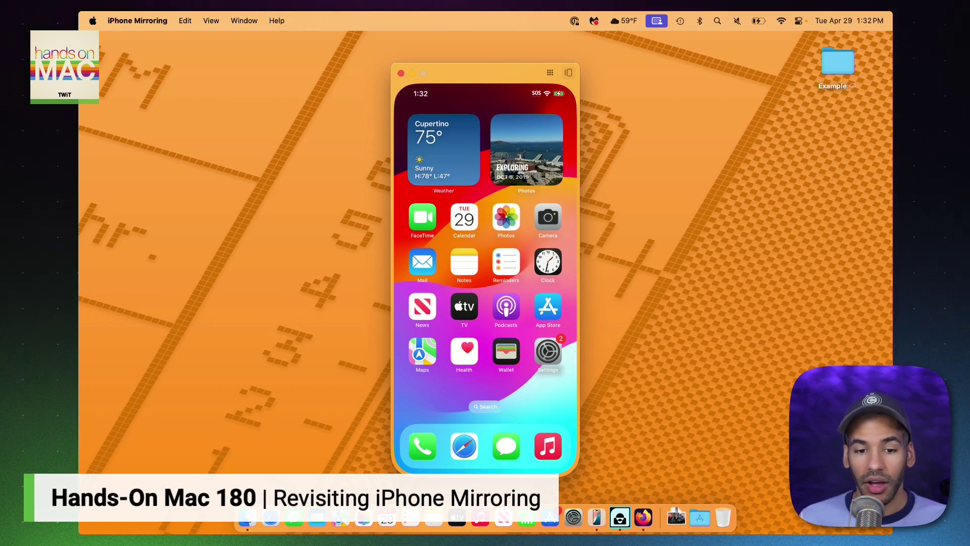
pyautogui.click(569, 73)
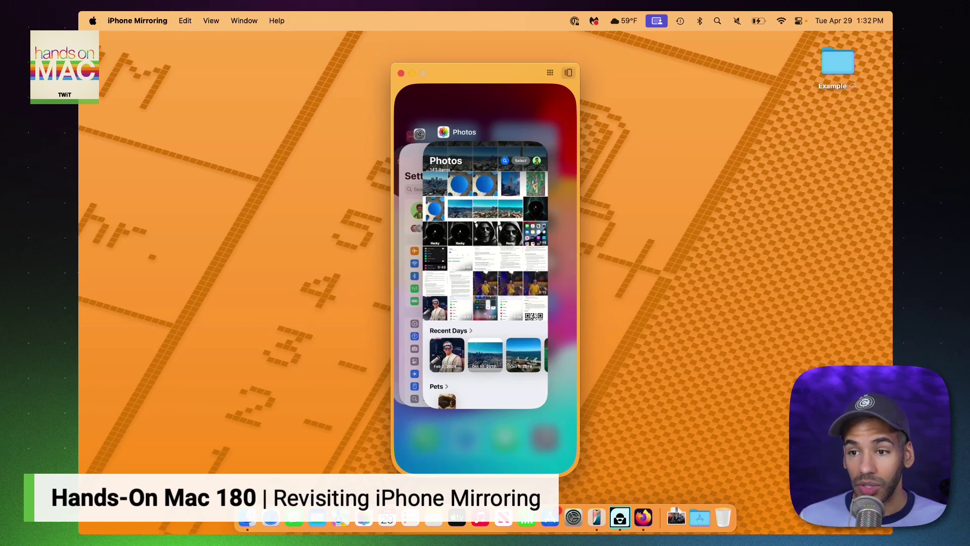
pyautogui.click(569, 73)
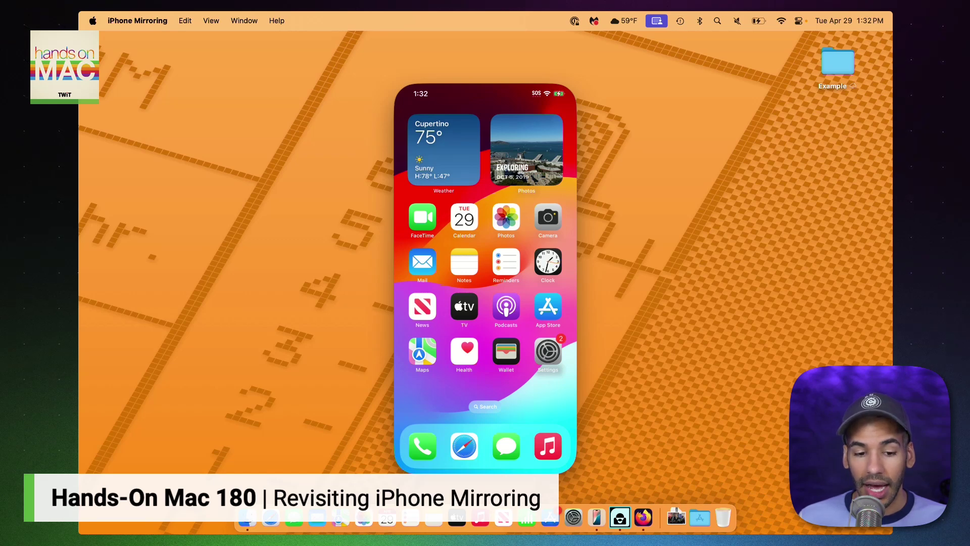
# - Open Notes on the iPhone, continue past its welcome screen, and go back to the Home Screen
pyautogui.click(464, 262)
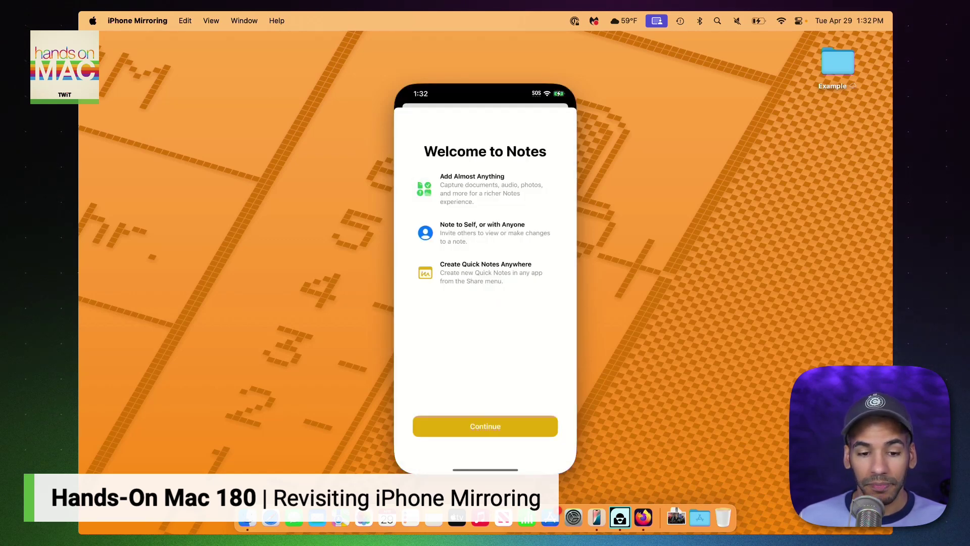
pyautogui.click(485, 426)
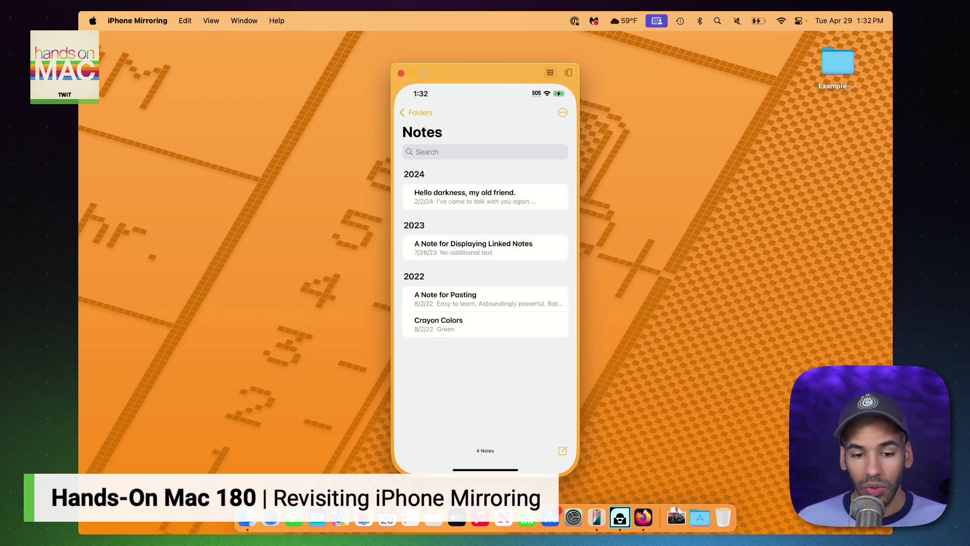
pyautogui.click(549, 72)
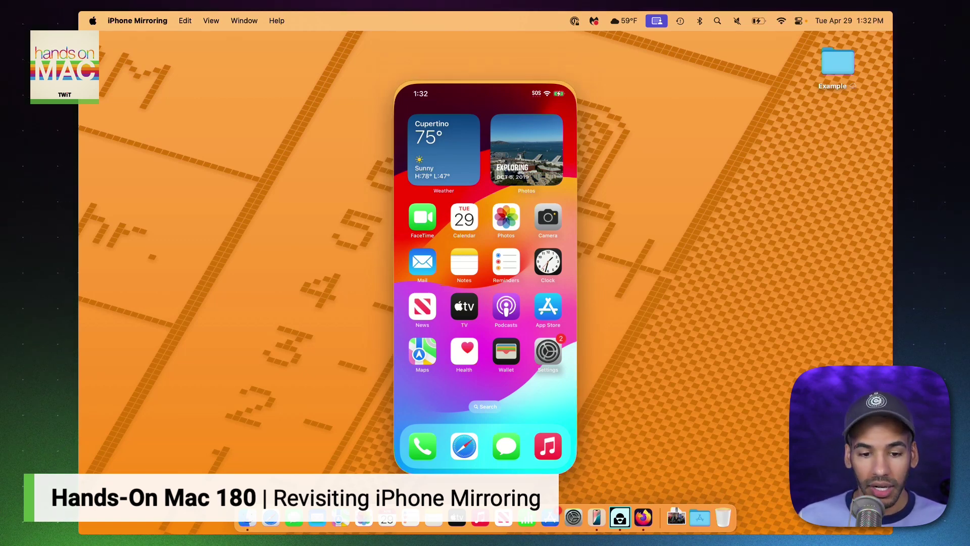
# - Enter Home Screen editing from the Photos app's quick actions and leave it without rearranging anything
pyautogui.rightClick(506, 216)
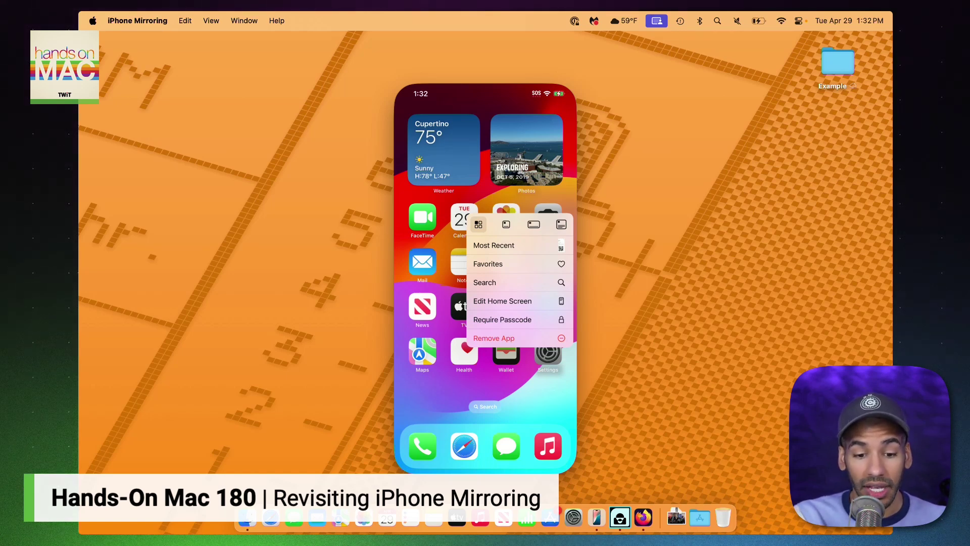
pyautogui.click(502, 301)
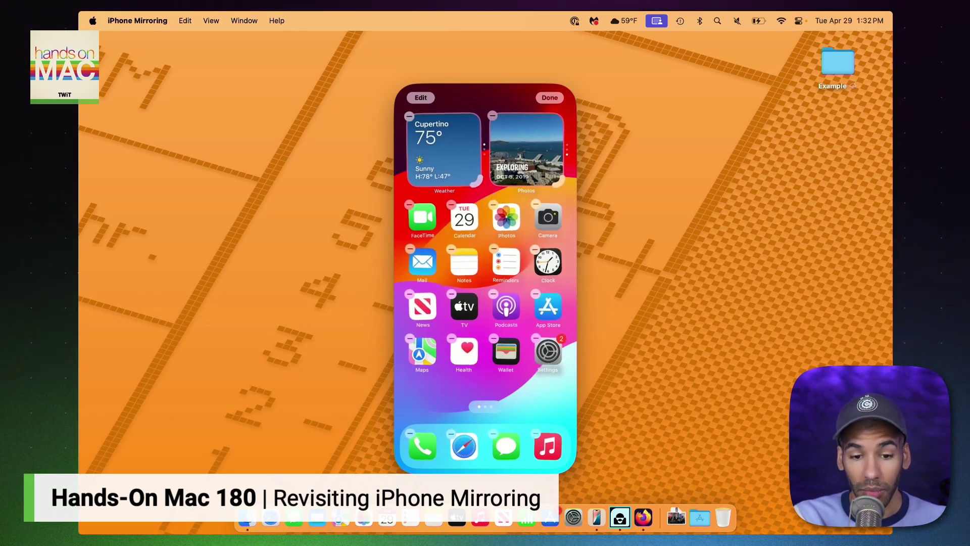
pyautogui.click(549, 98)
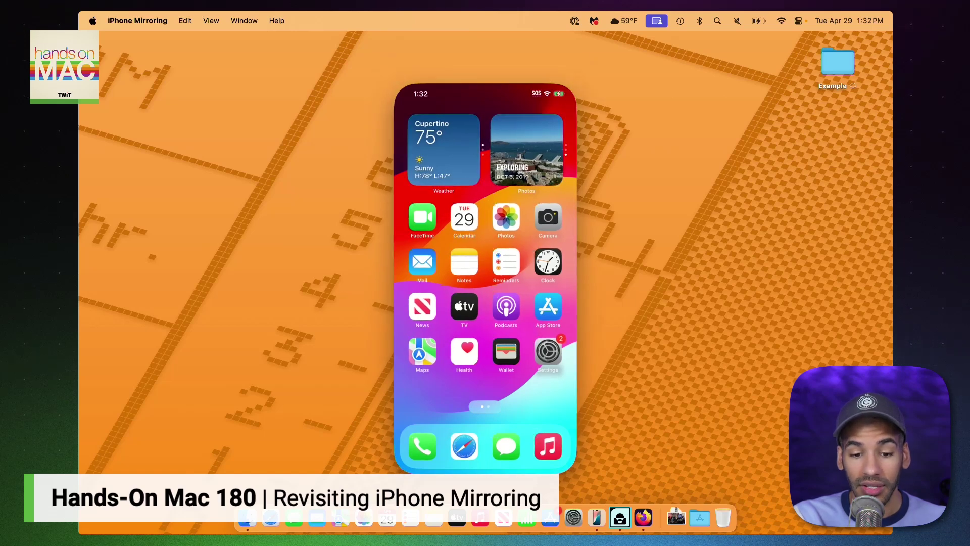
# - Switch Reminders on the Home Screen to a medium widget, then a small one, and return it to an app icon
pyautogui.rightClick(506, 262)
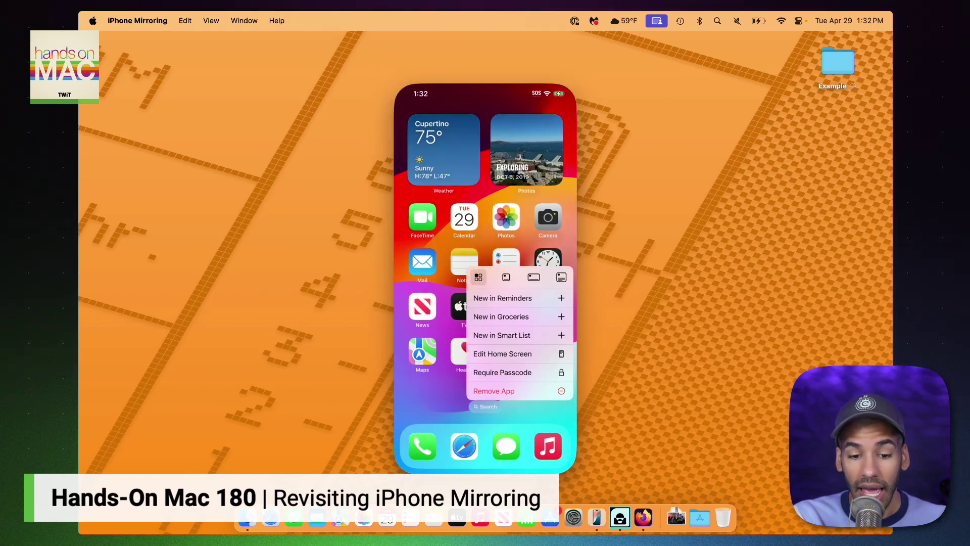
pyautogui.click(533, 277)
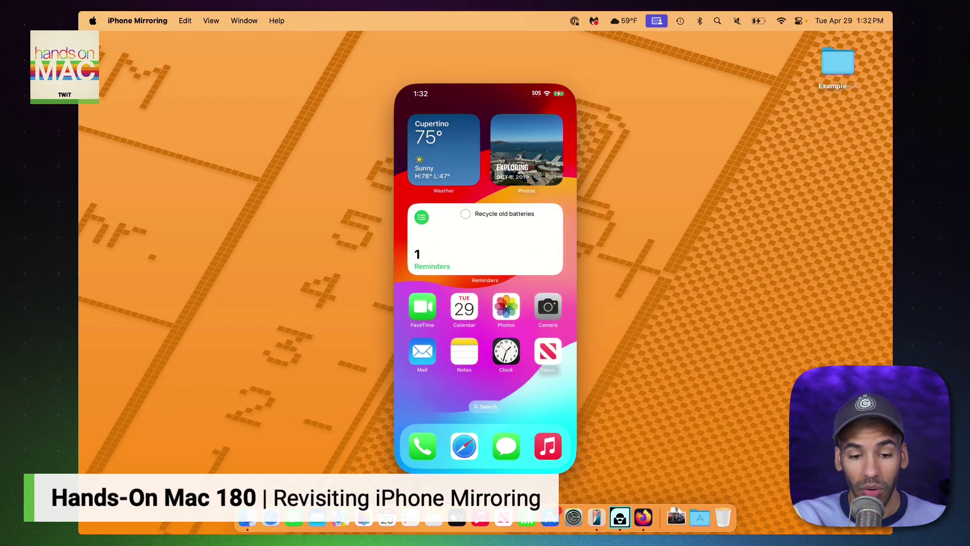
pyautogui.rightClick(520, 236)
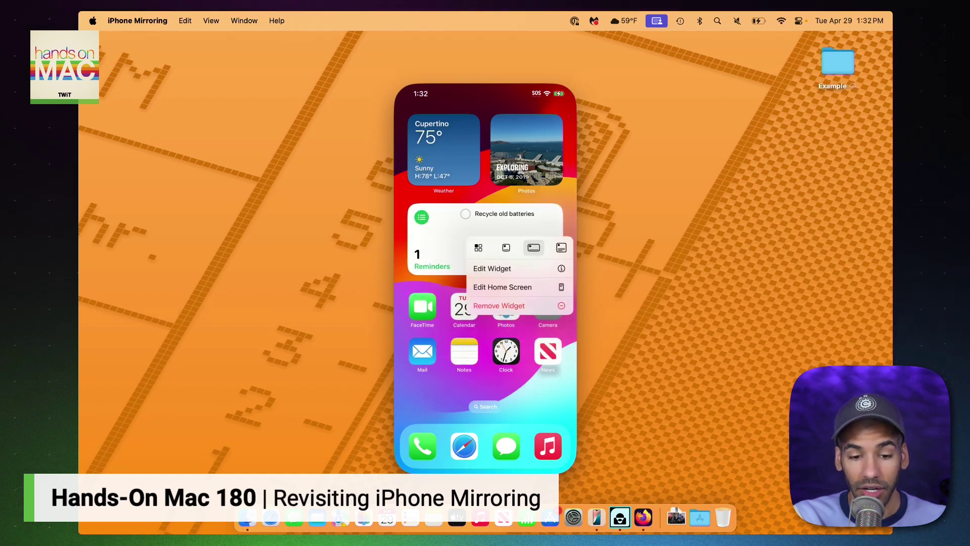
pyautogui.click(506, 247)
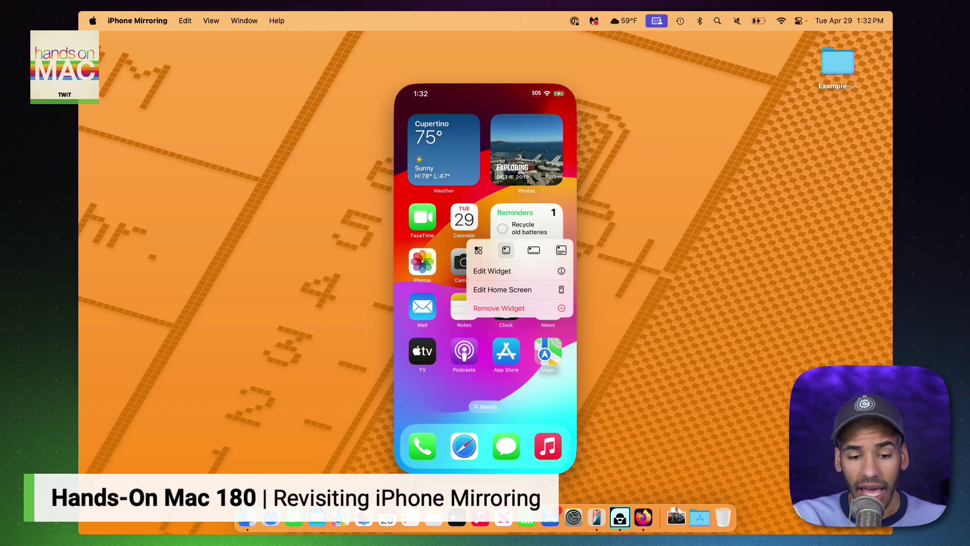
pyautogui.click(478, 249)
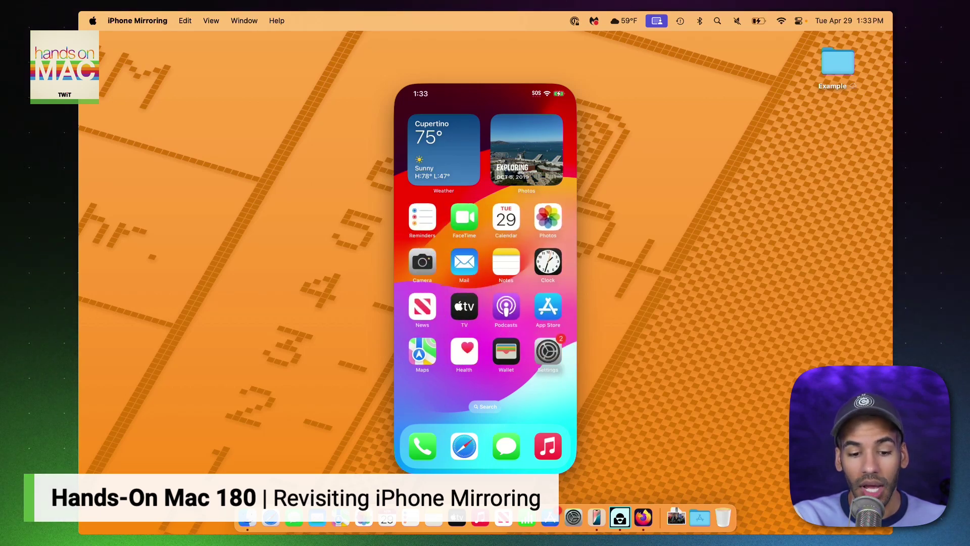
# - Examine the quick actions offered by the Wallet, News and Notes app icons, choosing none of them
pyautogui.rightClick(506, 350)
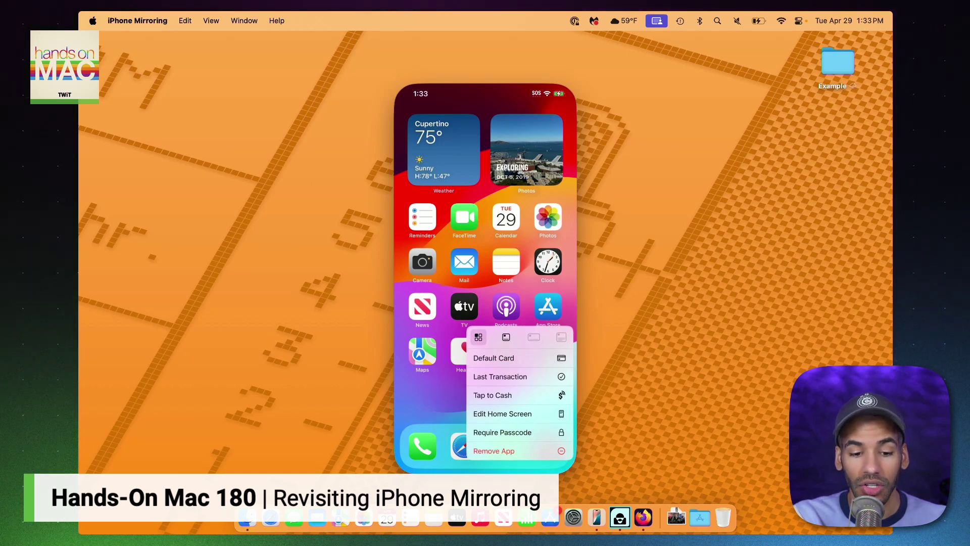
pyautogui.rightClick(424, 314)
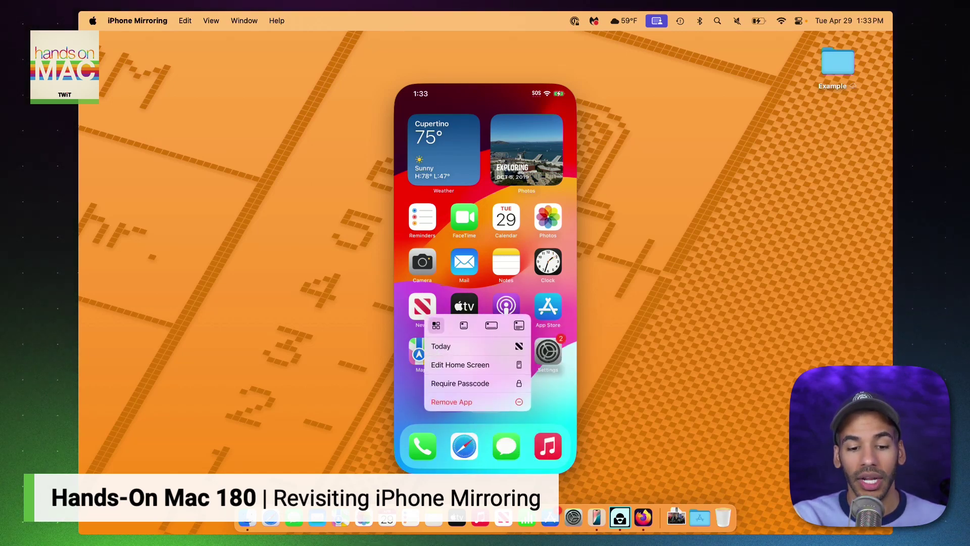
pyautogui.press('Escape')
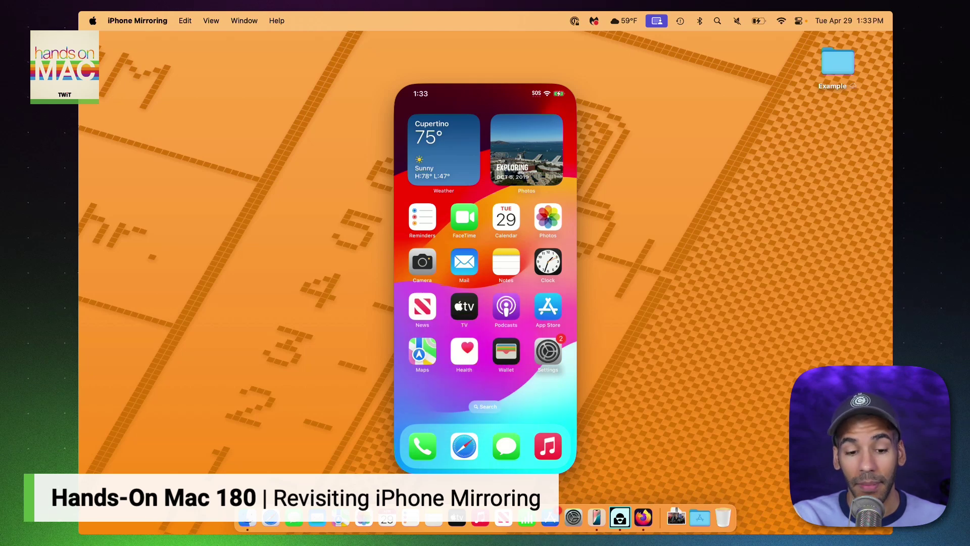
pyautogui.rightClick(506, 261)
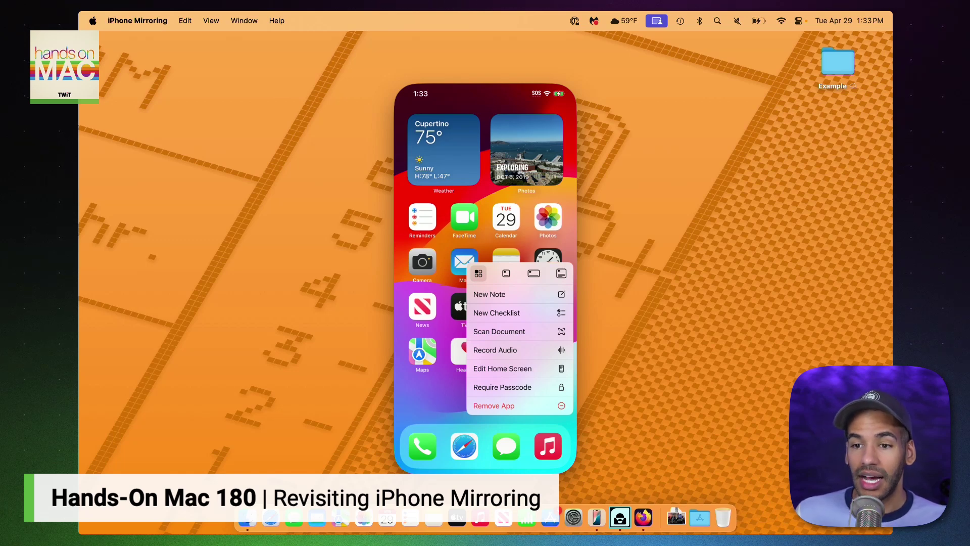
pyautogui.press('Escape')
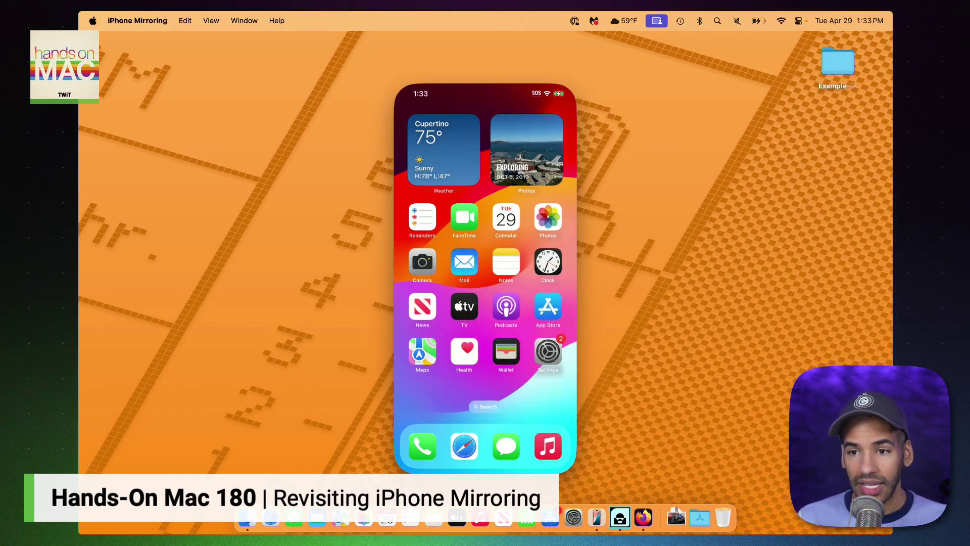
# - Open the Notifications page in the iPhone's Settings and look through the per-app notification styles
pyautogui.click(548, 351)
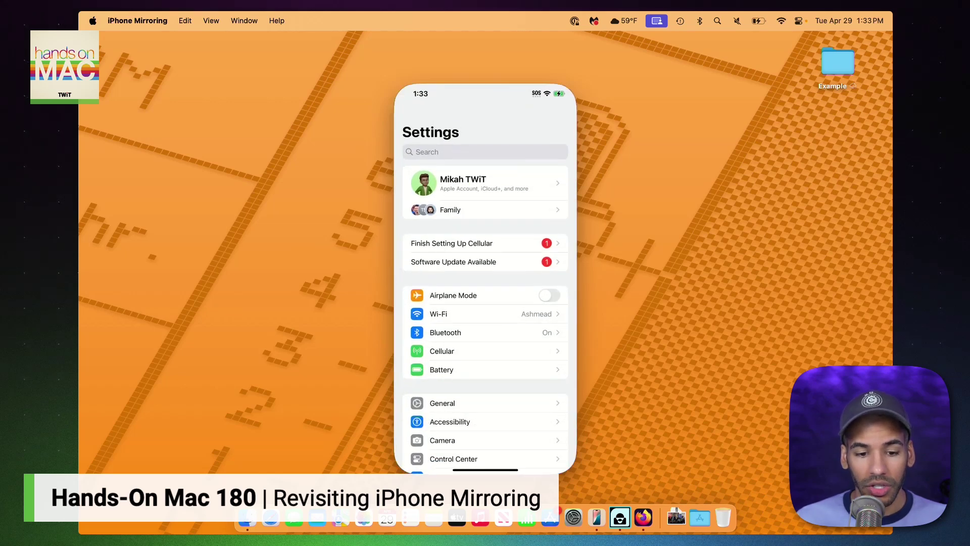
pyautogui.scroll(-10, 485, 299)
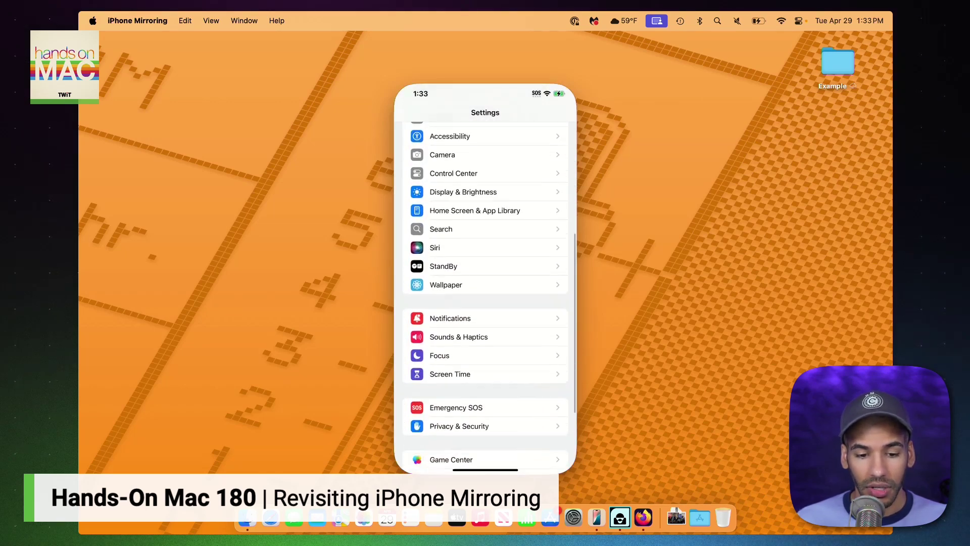
pyautogui.click(450, 290)
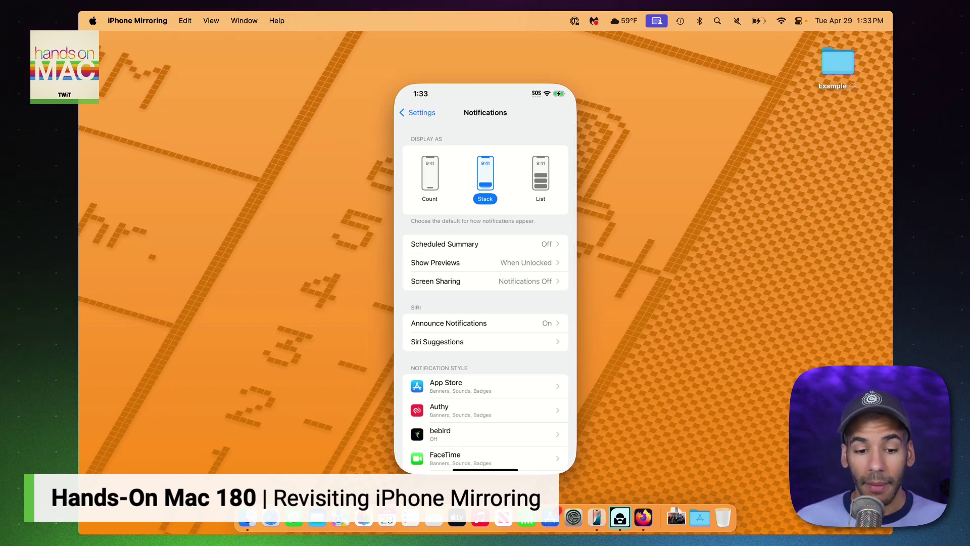
pyautogui.scroll(-4, 485, 300)
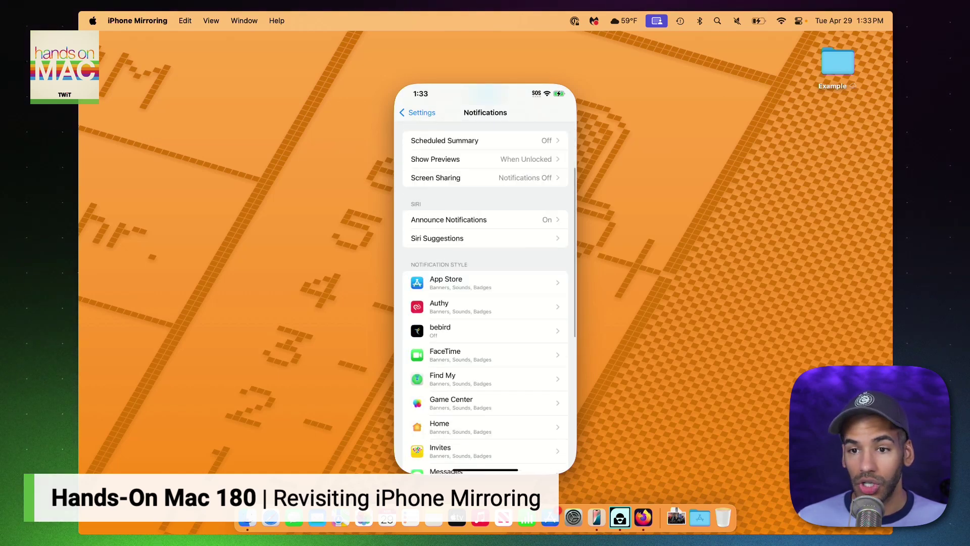
# - Open the Messages entry on the iPhone's Notifications page and examine its alert options, including Show on Mac
pyautogui.scroll(2, 486, 298)
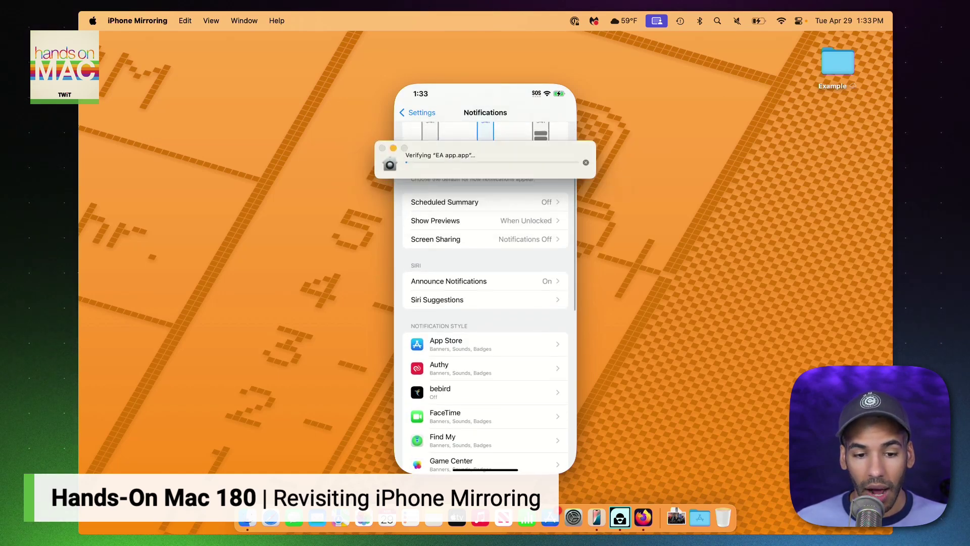
pyautogui.scroll(2, 485, 300)
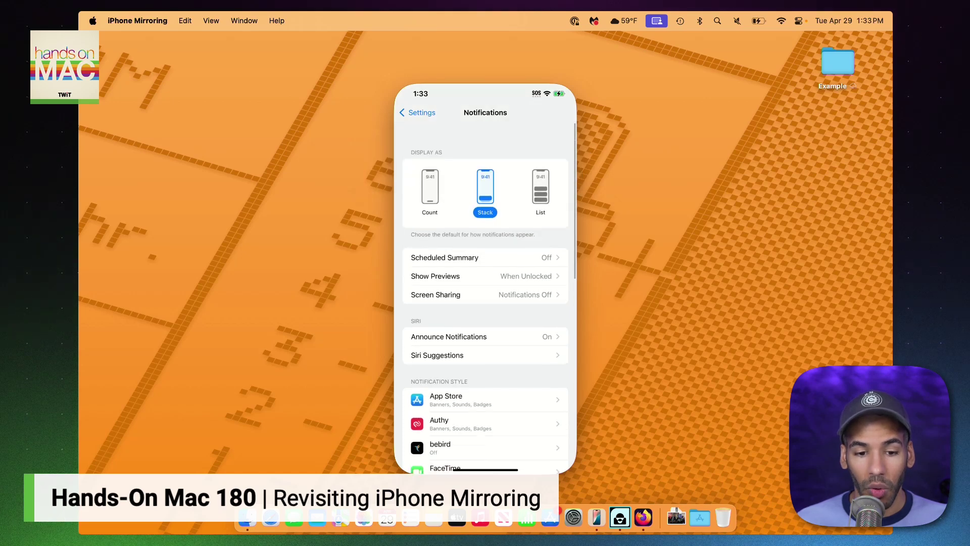
pyautogui.scroll(-15, 485, 300)
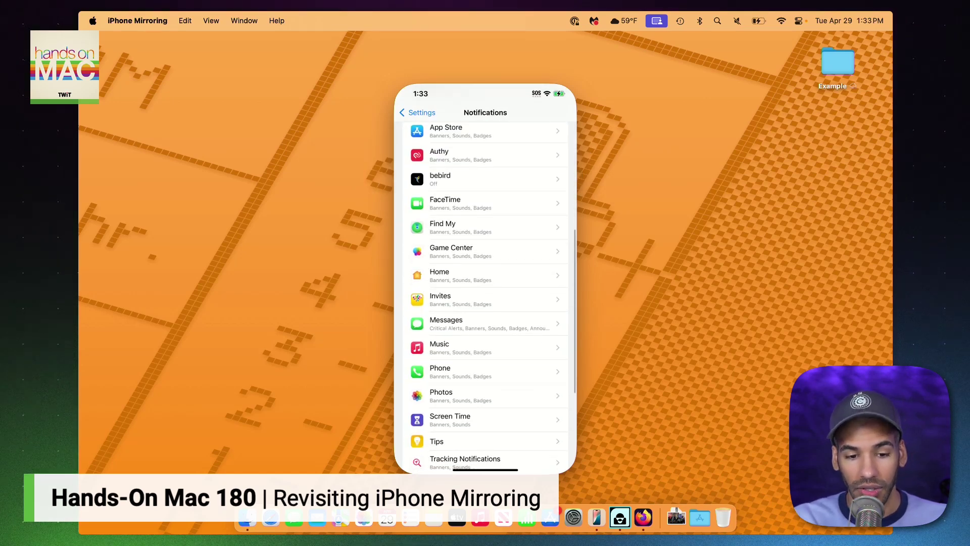
pyautogui.scroll(15, 485, 300)
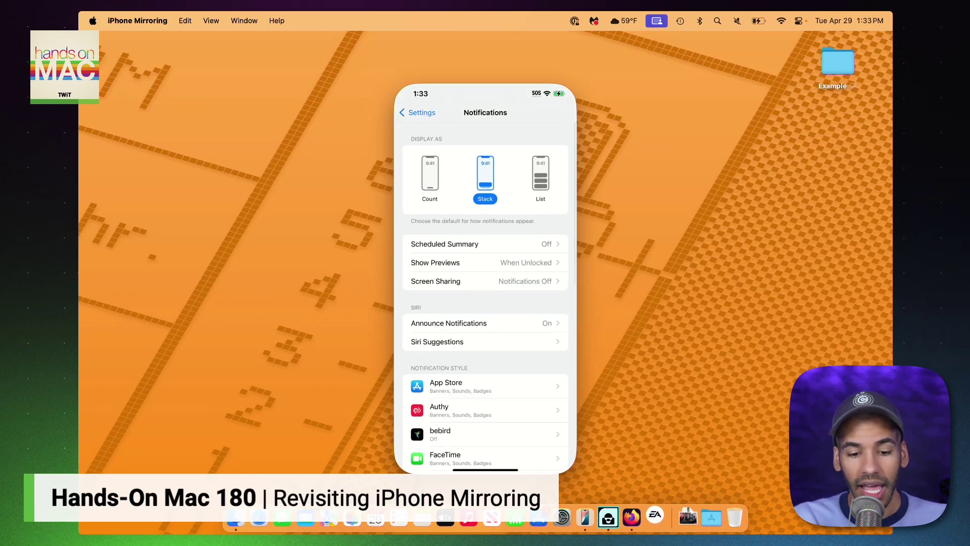
pyautogui.scroll(-15, 486, 300)
pyautogui.scroll(2, 486, 300)
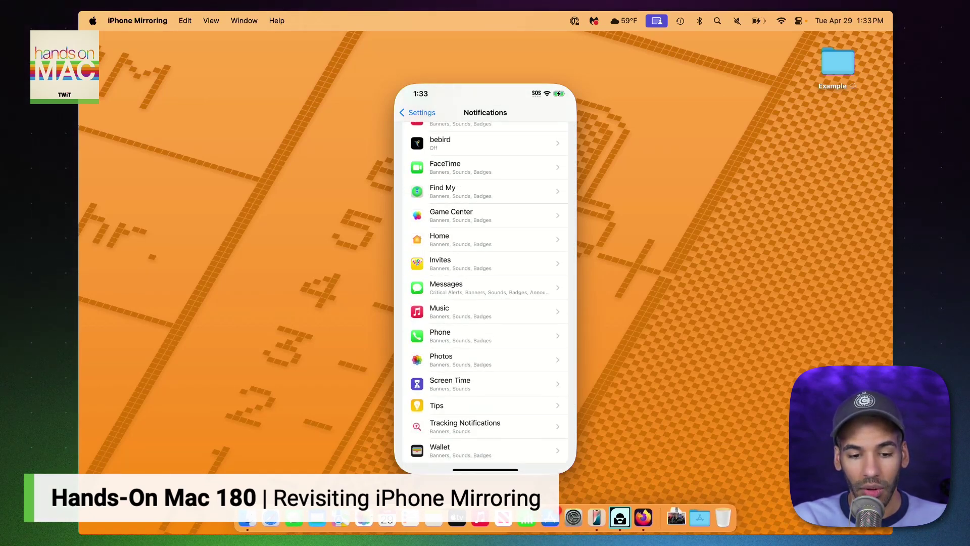
pyautogui.click(486, 287)
pyautogui.scroll(-3, 485, 300)
pyautogui.scroll(-1, 486, 300)
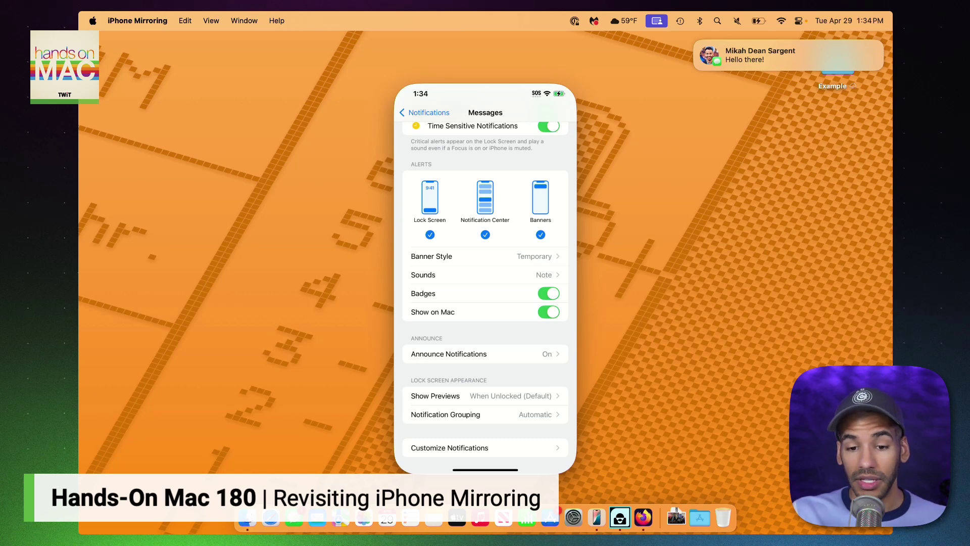
pyautogui.moveTo(789, 56)
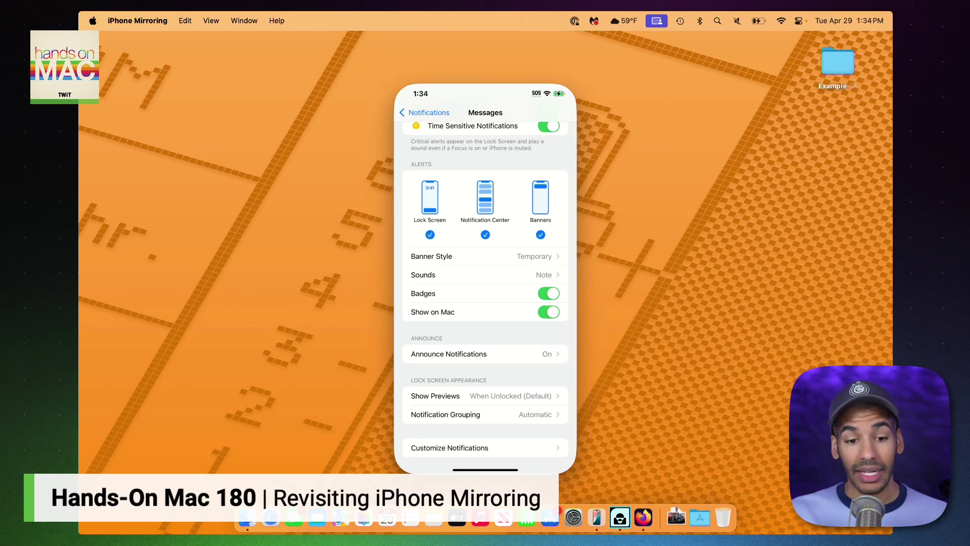
# - Leave the Messages notification settings and return to the iPhone's Home Screen
pyautogui.click(424, 112)
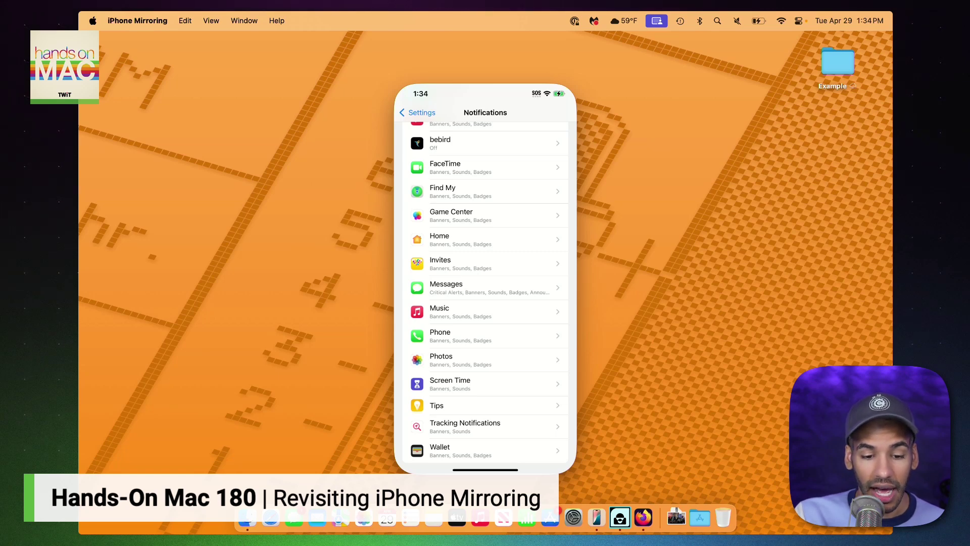
pyautogui.click(422, 112)
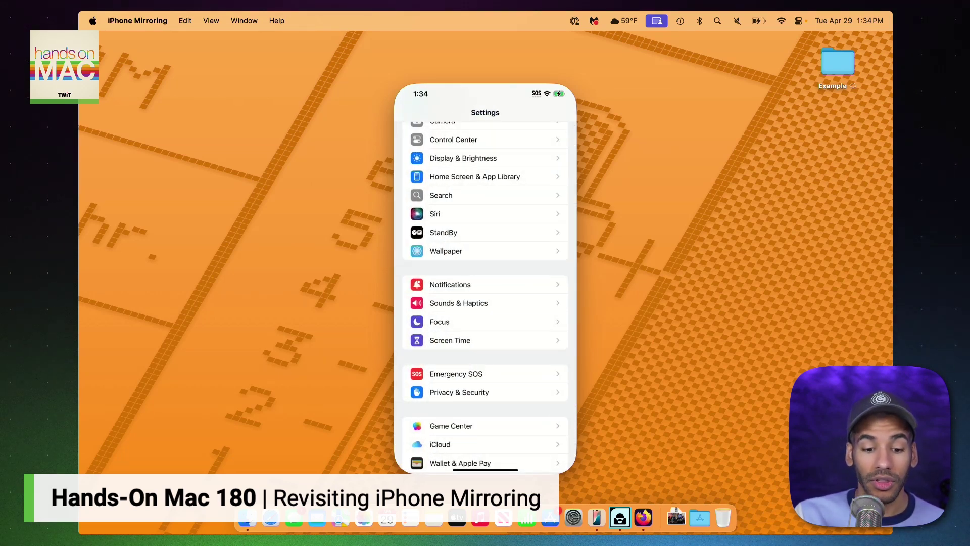
pyautogui.press('super+1')
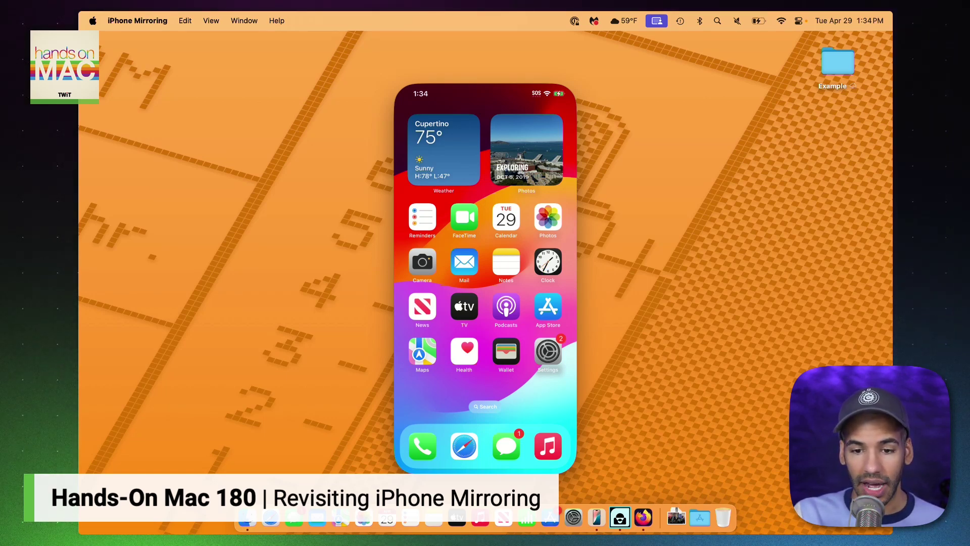
# - Open the desktop's Example folder beside the mirrored iPhone and try to drop 7CHS5444.jpg onto the Home Screen
pyautogui.doubleClick(837, 63)
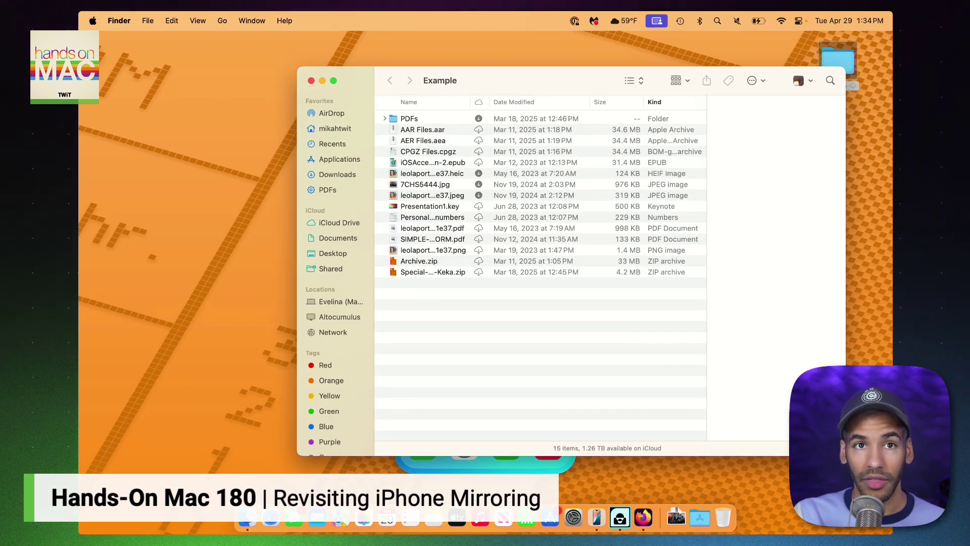
pyautogui.moveTo(298, 260); pyautogui.dragTo(537, 261)
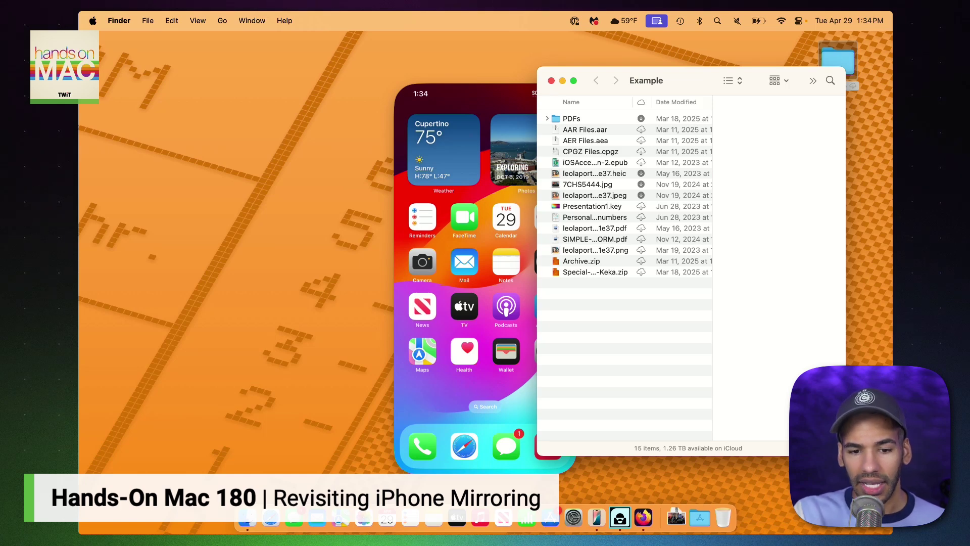
pyautogui.click(587, 185)
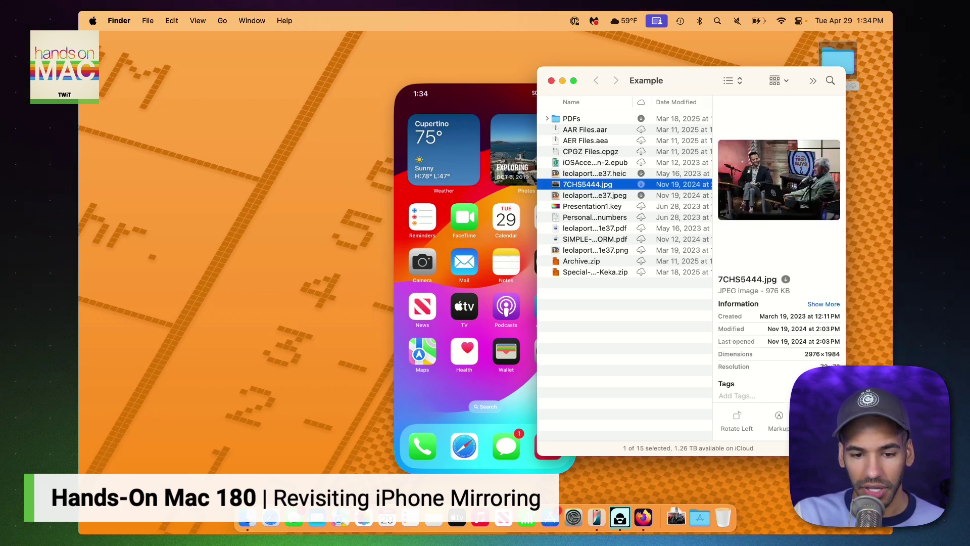
pyautogui.moveTo(588, 185)
pyautogui.mouseDown()
pyautogui.moveTo(487, 243)
pyautogui.moveTo(499, 235)
pyautogui.moveTo(472, 216)
pyautogui.moveTo(521, 212)
pyautogui.moveTo(488, 113)
pyautogui.moveTo(463, 197)
pyautogui.moveTo(525, 462)
pyautogui.moveTo(515, 436)
pyautogui.moveTo(451, 378)
pyautogui.mouseUp()
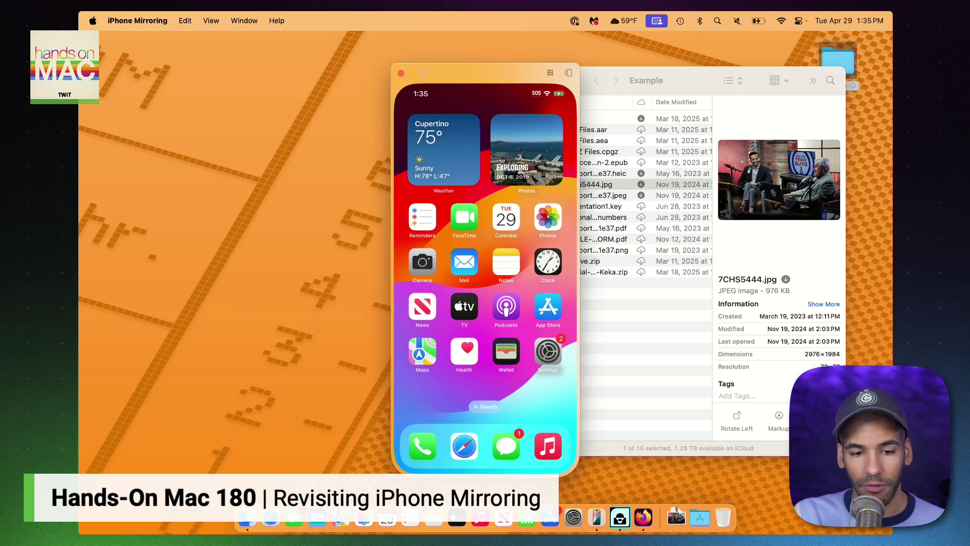
# - Create a new note in the iPhone's Notes app and drop 7CHS5444.jpg and the JPEG listed below it into the note
pyautogui.moveTo(485, 67); pyautogui.dragTo(377, 51)
pyautogui.click(399, 246)
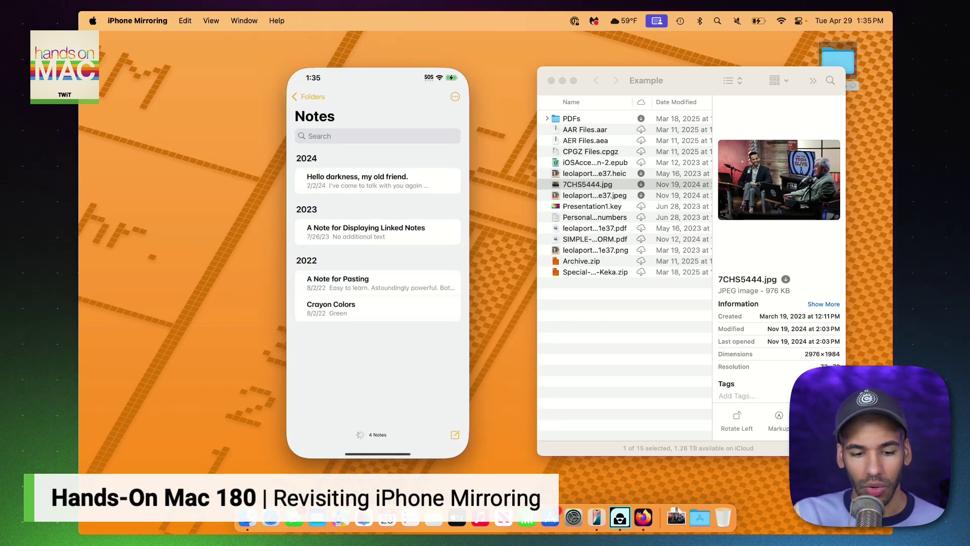
pyautogui.press('super+n')
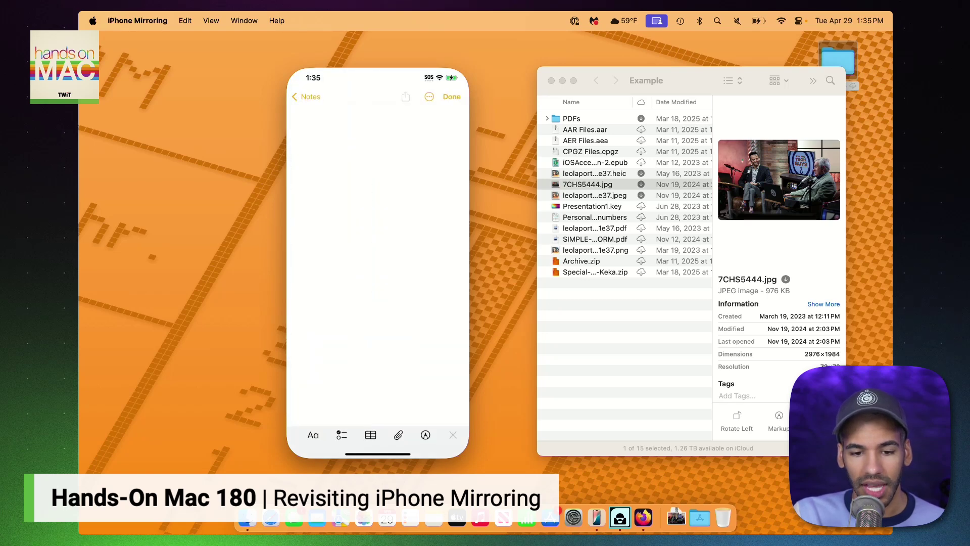
pyautogui.moveTo(587, 185); pyautogui.dragTo(334, 189)
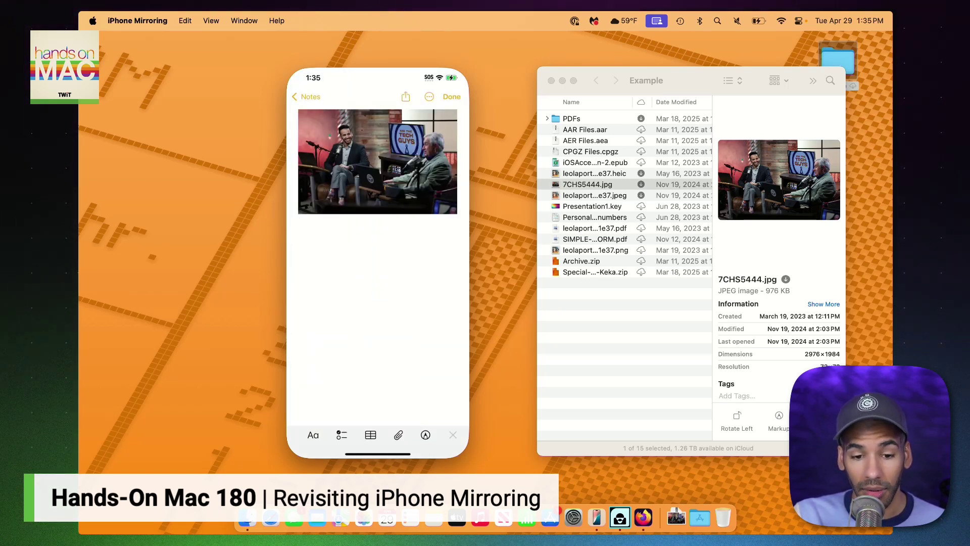
pyautogui.moveTo(586, 195); pyautogui.dragTo(345, 304)
pyautogui.press('super+1')
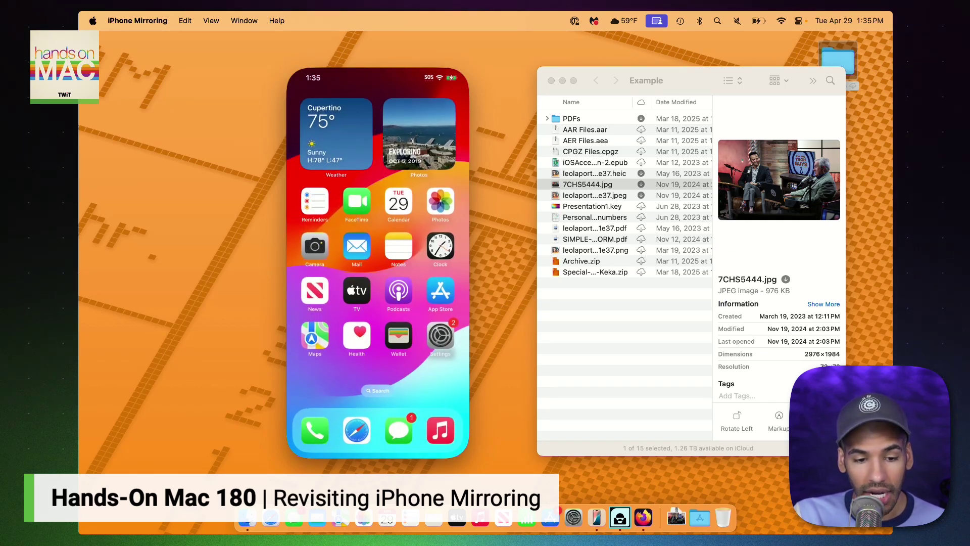
# - Open a new tab in the iPhone's Safari and return to the second Home Screen page
pyautogui.hscroll(3, 378, 245)
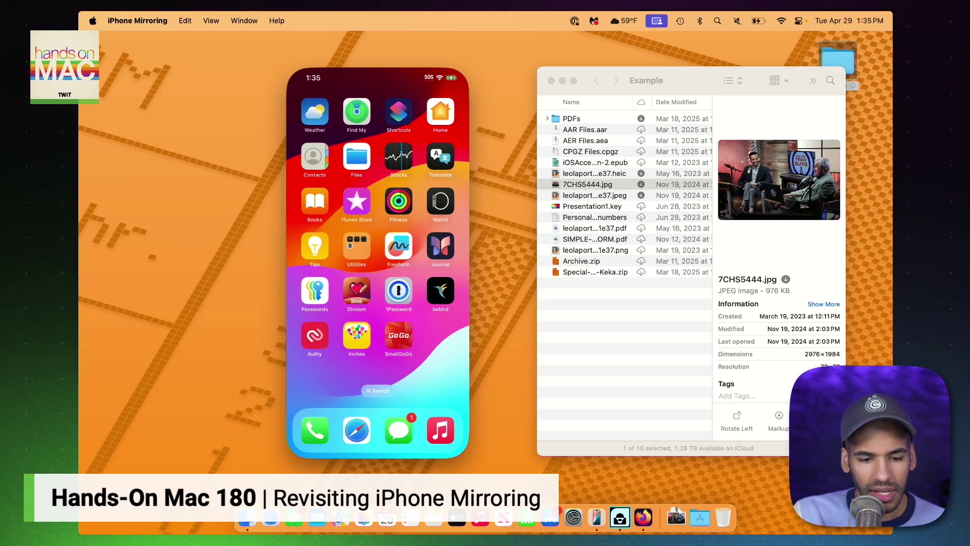
pyautogui.click(357, 430)
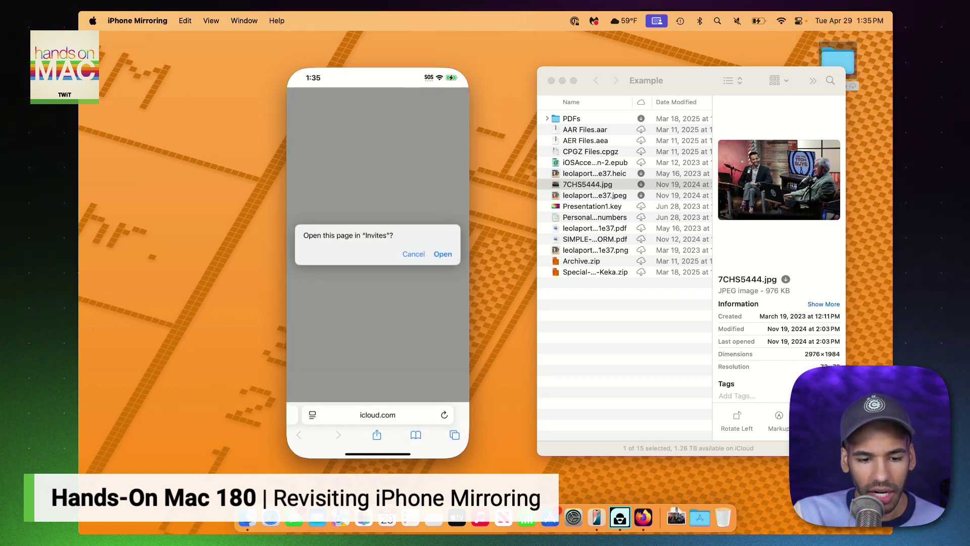
pyautogui.press('Return')
pyautogui.click(454, 435)
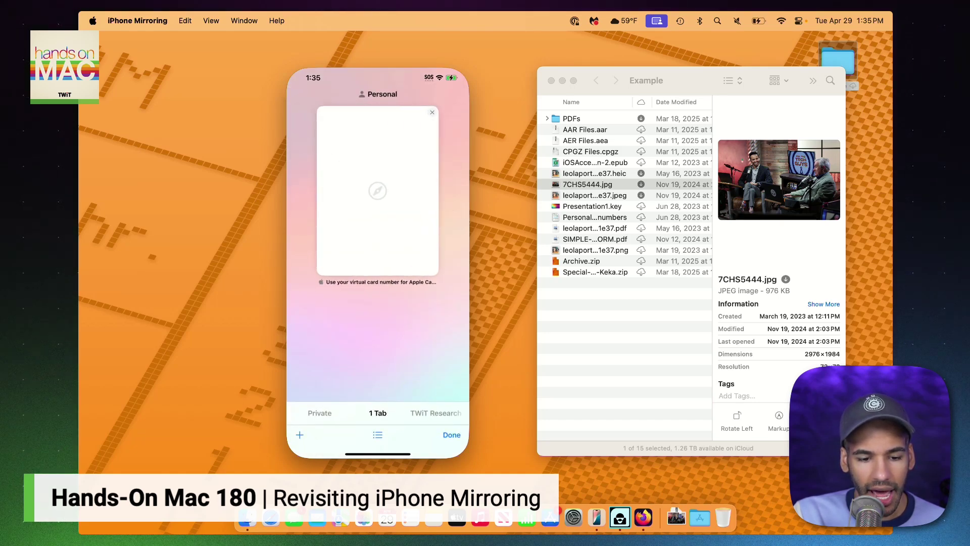
pyautogui.click(300, 434)
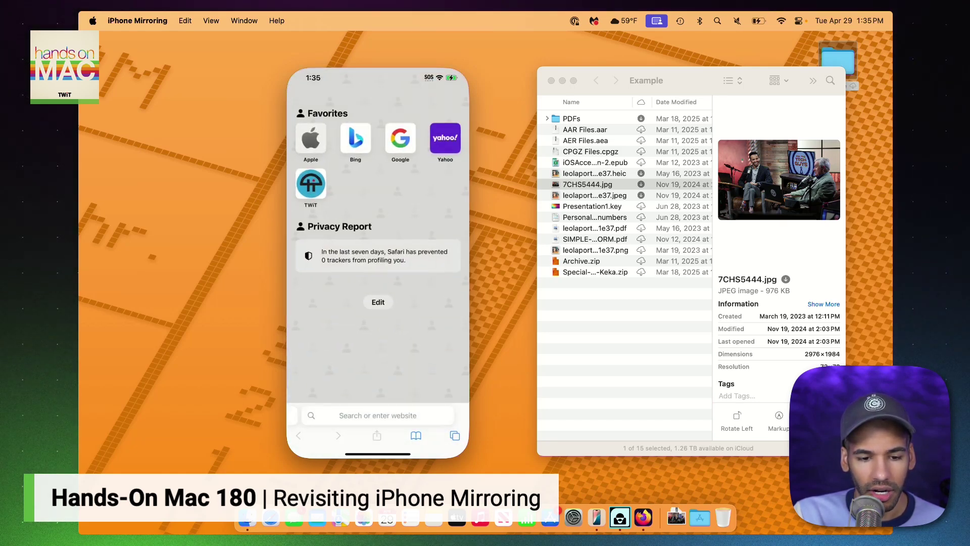
pyautogui.moveTo(384, 314); pyautogui.dragTo(383, 400)
pyautogui.press('super+1')
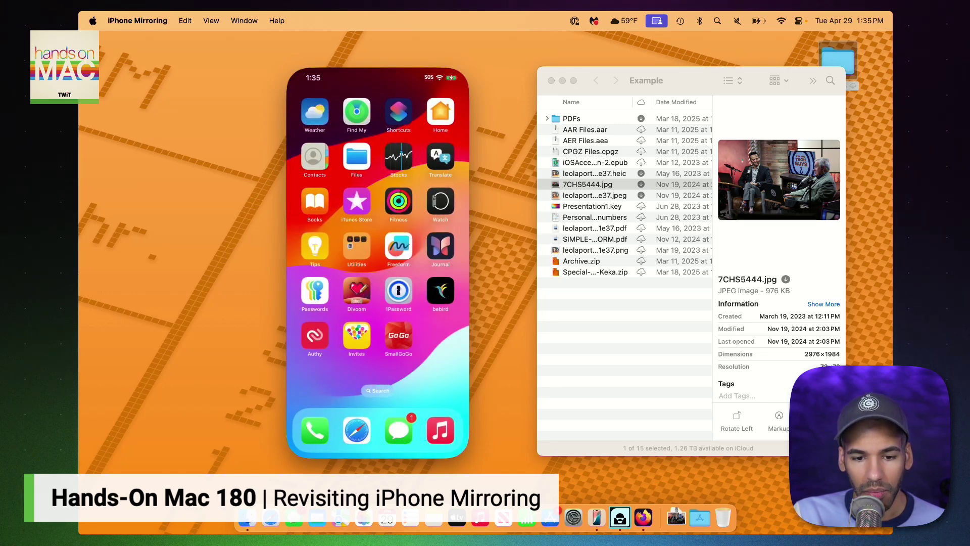
# - Try to drop PDFs from the Example folder onto the Home Screen and into the Files app, and look at iCloud Drive there
pyautogui.moveTo(586, 239); pyautogui.dragTo(418, 228)
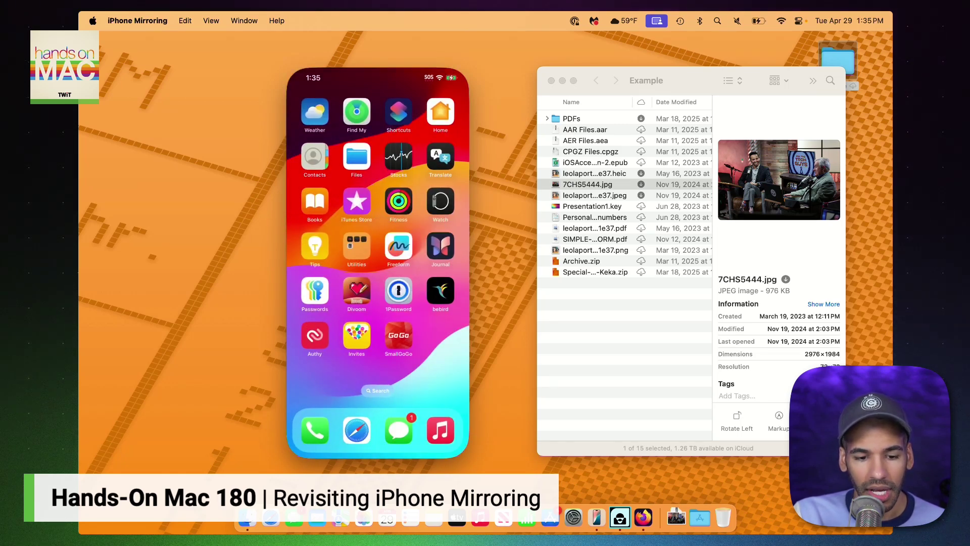
pyautogui.click(357, 157)
pyautogui.moveTo(591, 228); pyautogui.dragTo(349, 286)
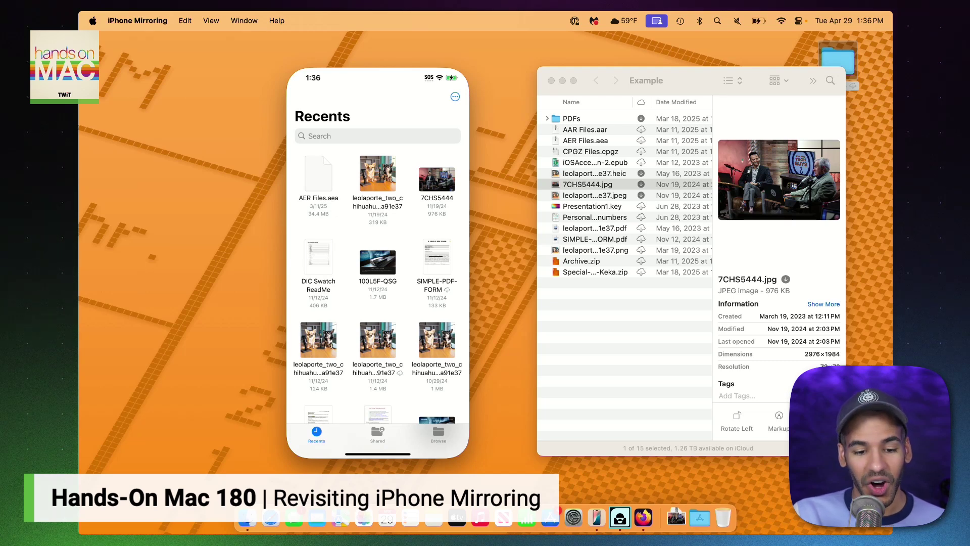
pyautogui.click(437, 434)
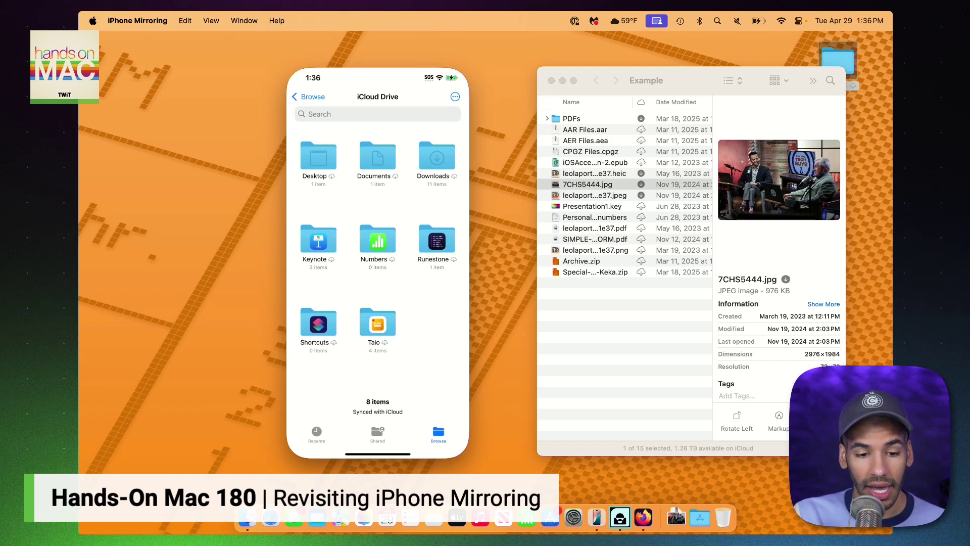
pyautogui.press('super+1')
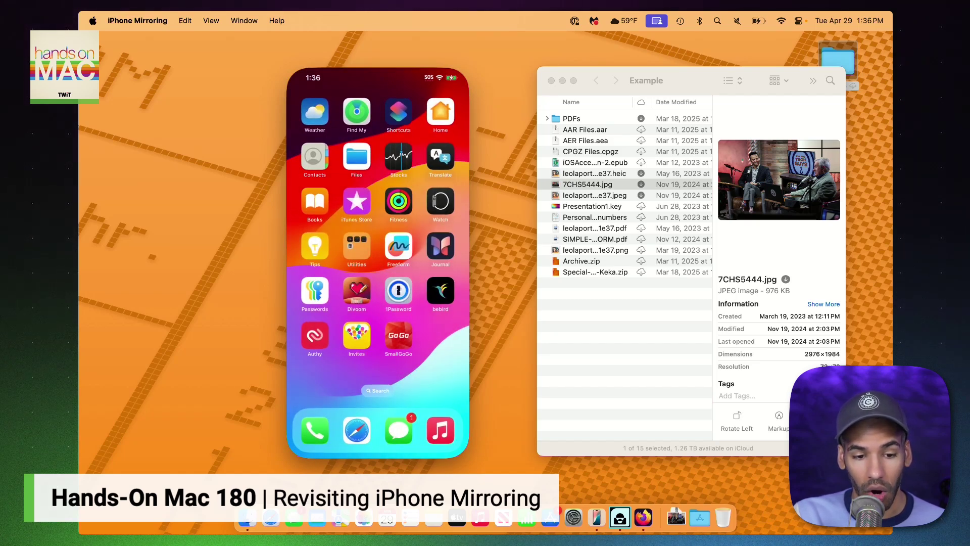
# - Open the AirPlay & Continuity page under General in the iPhone's Settings
pyautogui.hscroll(5, 378, 263)
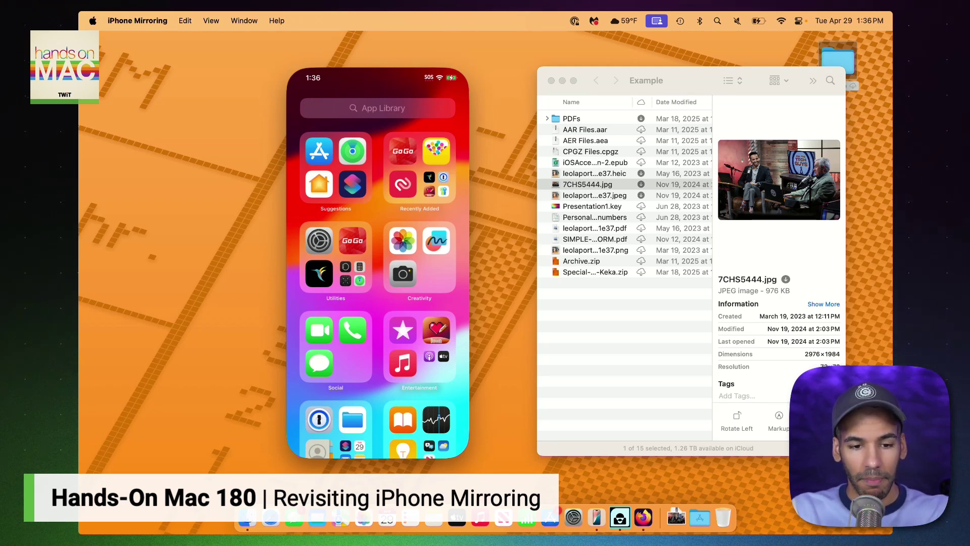
pyautogui.hscroll(-5, 378, 262)
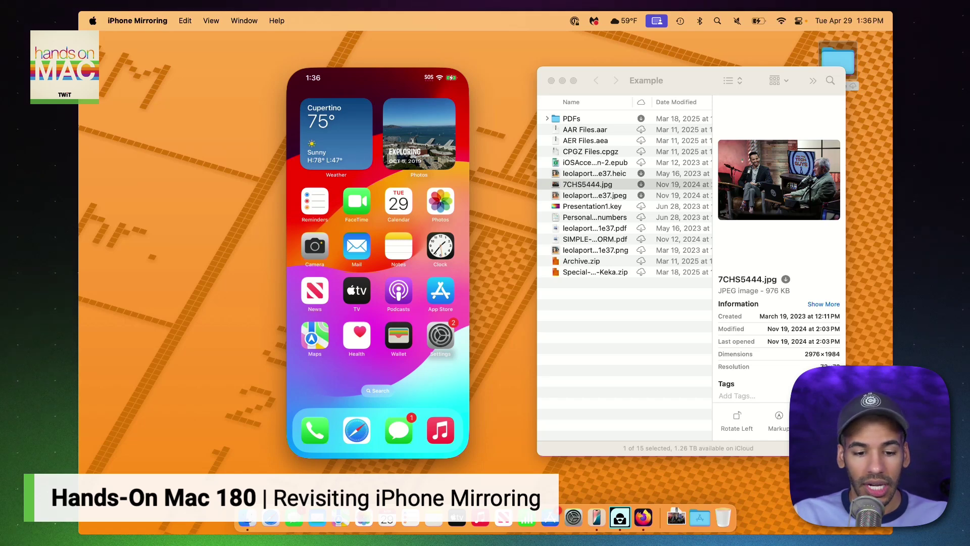
pyautogui.click(439, 335)
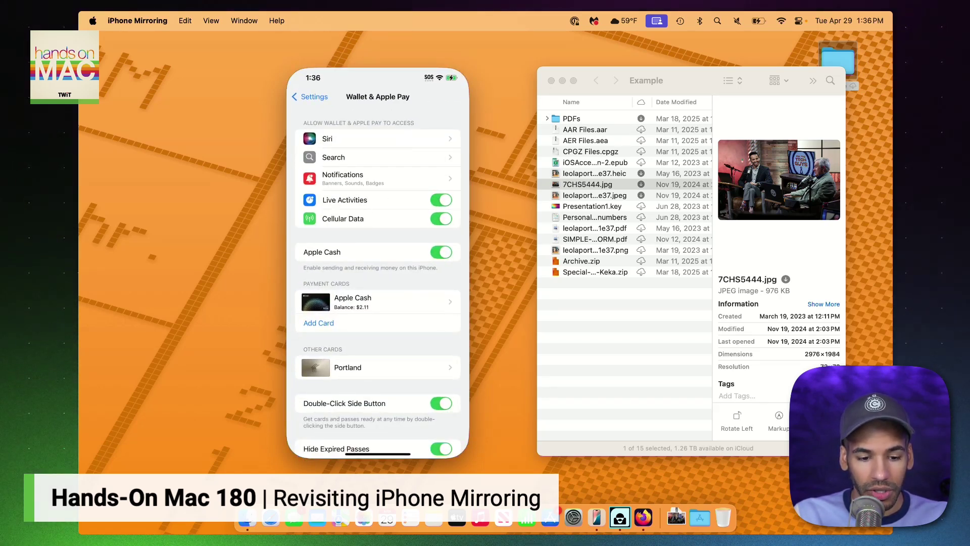
pyautogui.click(311, 96)
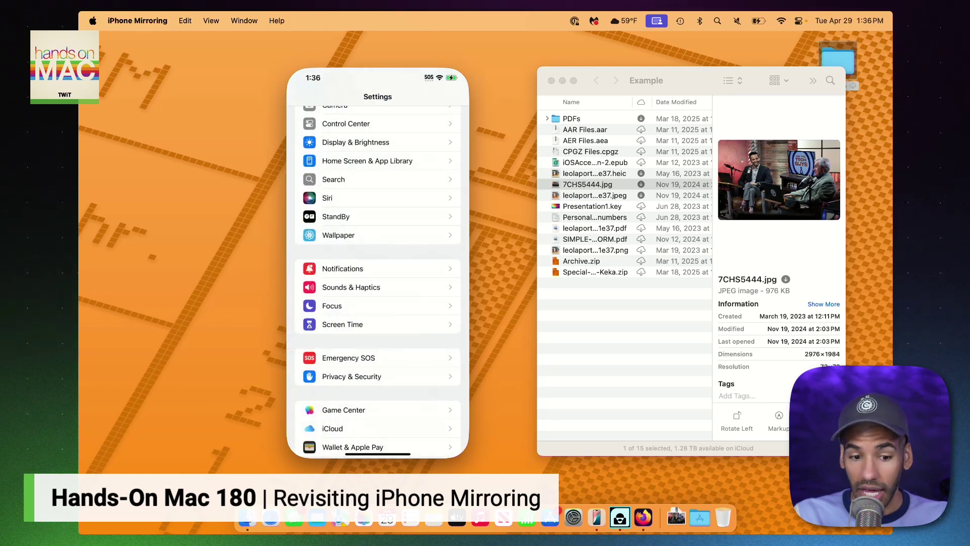
pyautogui.scroll(10, 378, 283)
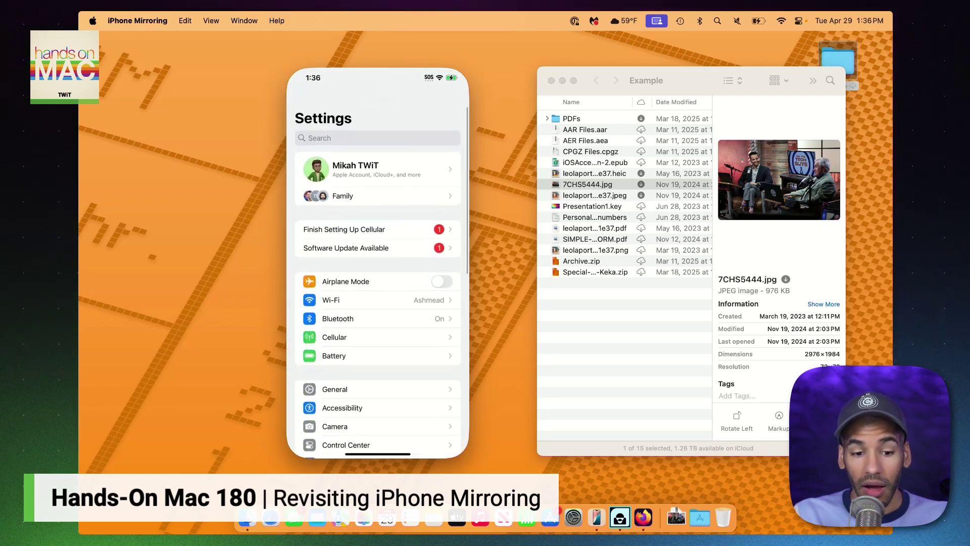
pyautogui.scroll(-3, 378, 283)
pyautogui.scroll(-2, 378, 283)
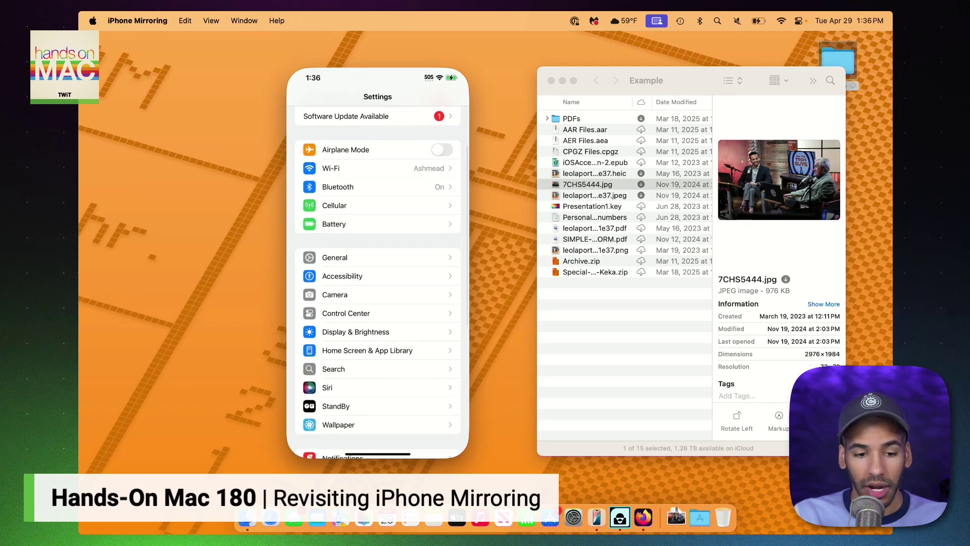
pyautogui.click(378, 257)
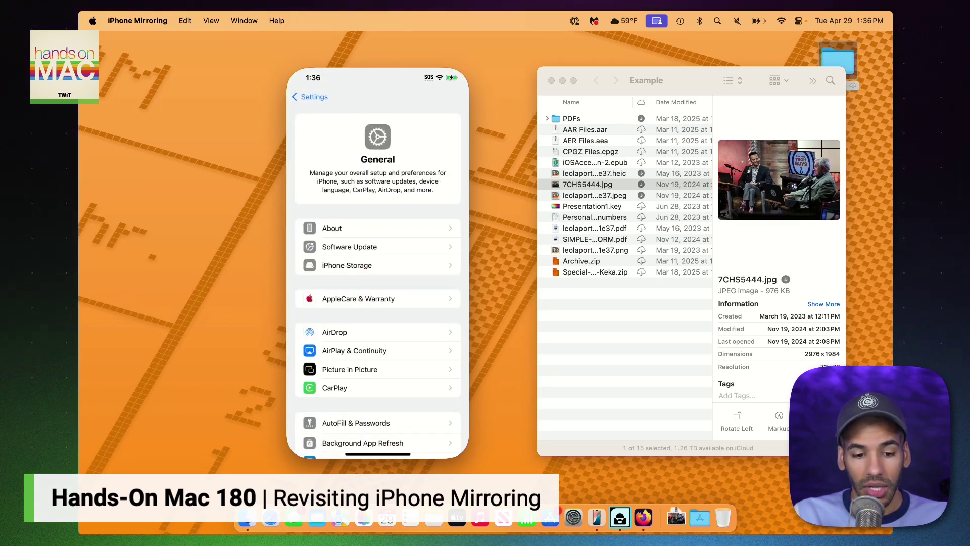
pyautogui.click(350, 350)
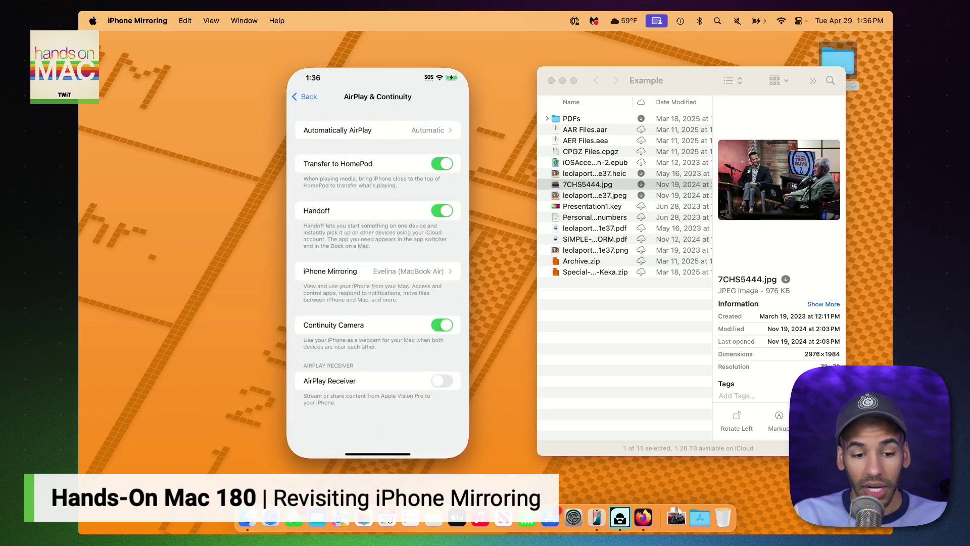
# - Check which Mac is listed on the iPhone Mirroring page, and back out of Settings to the iPhone's Home Screen
pyautogui.click(377, 271)
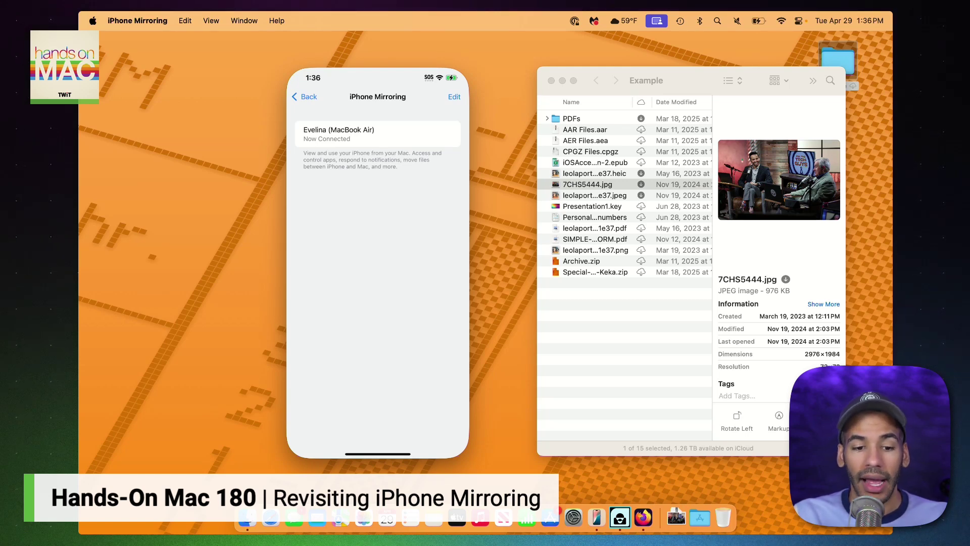
pyautogui.click(304, 97)
pyautogui.click(304, 97)
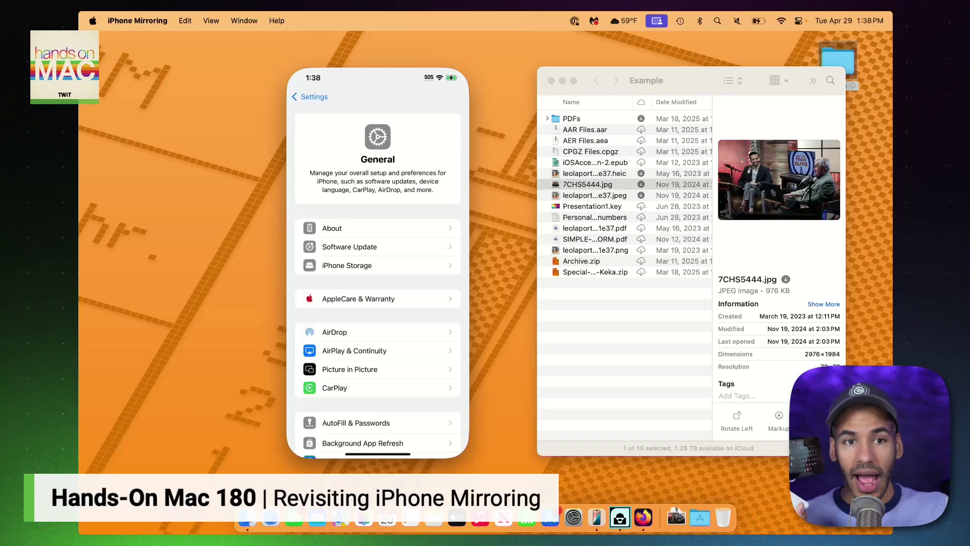
pyautogui.click(309, 96)
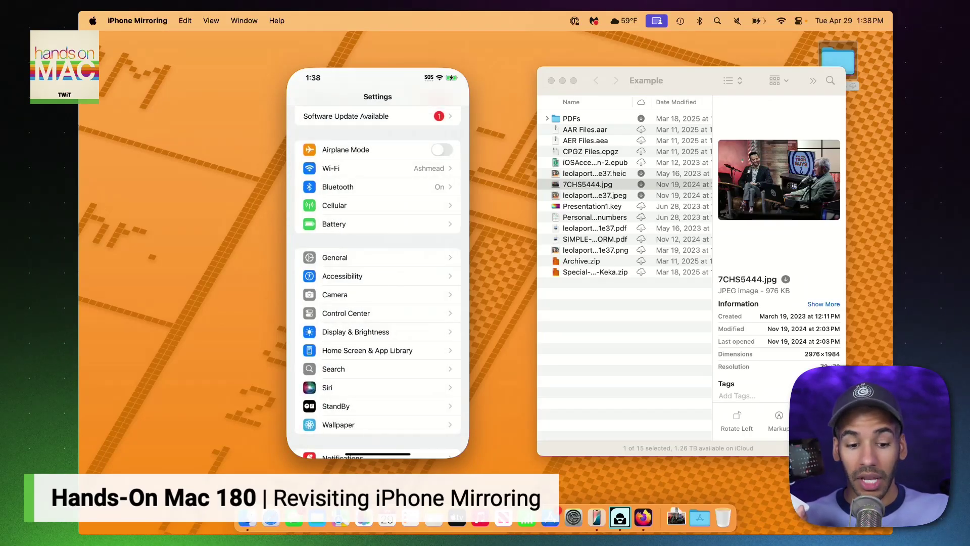
pyautogui.press('super+1')
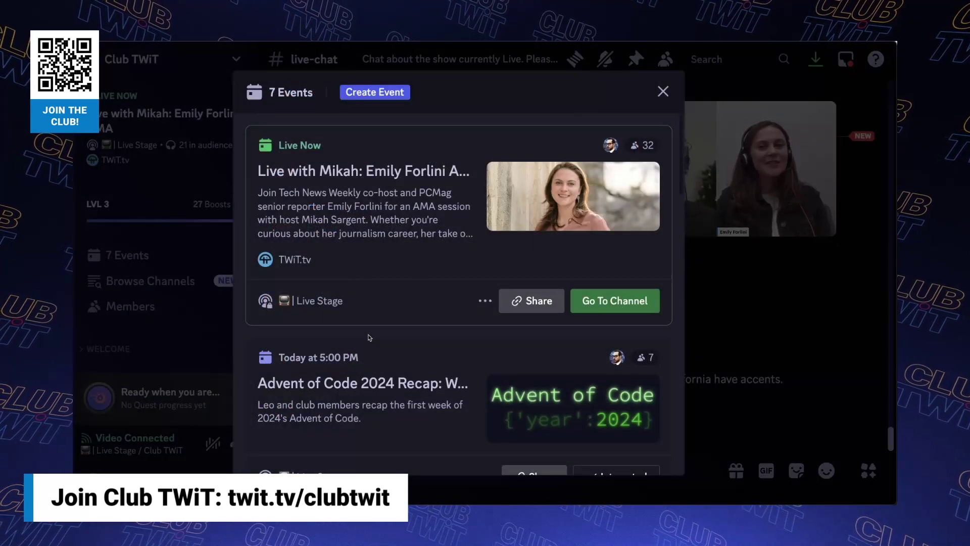
pyautogui.scroll(-3, 369, 337)
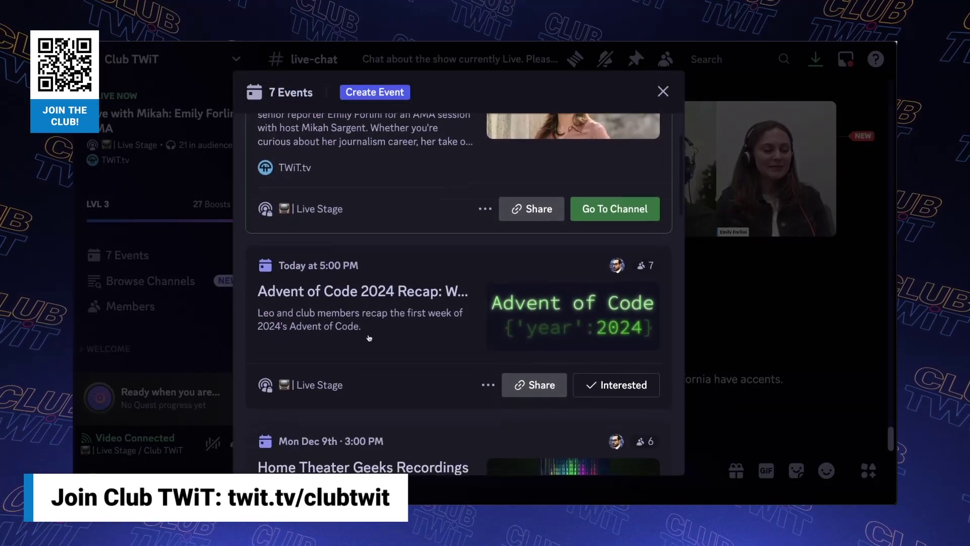
pyautogui.scroll(-2, 369, 337)
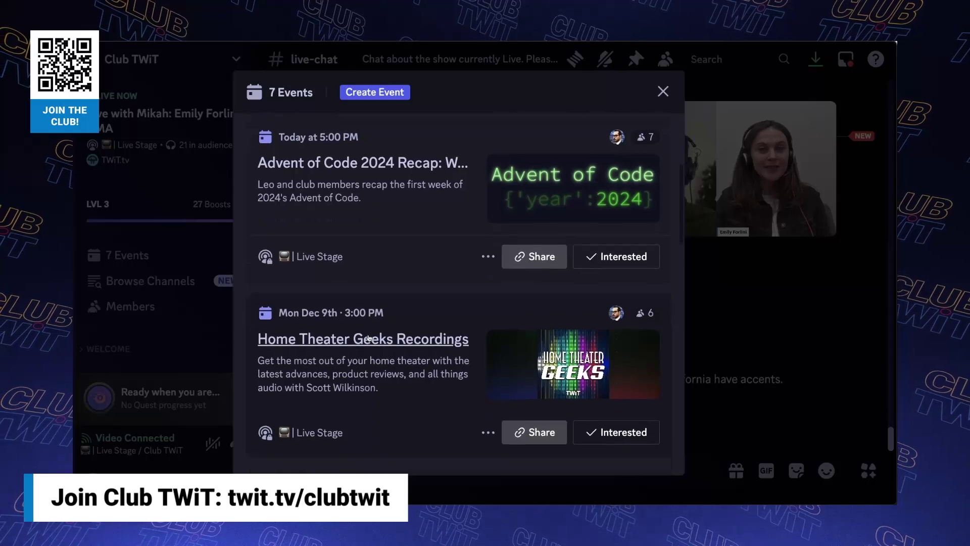